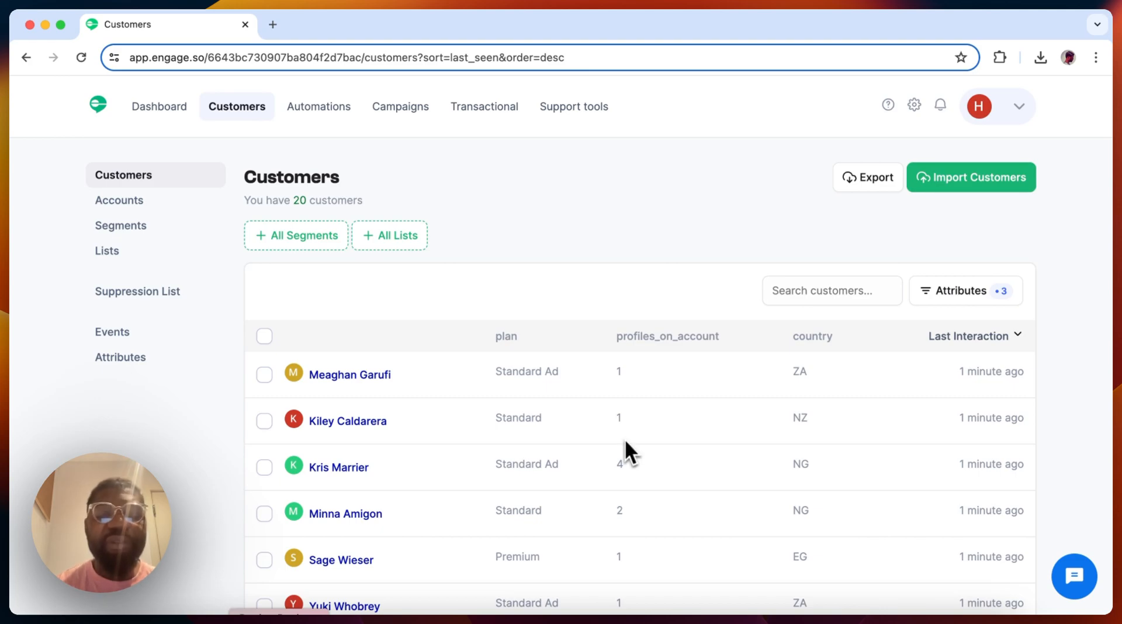
# Step: Open the first customer's profile from the customer list and review the overview details and custom attributes
pyautogui.scroll(-1, 646, 405)
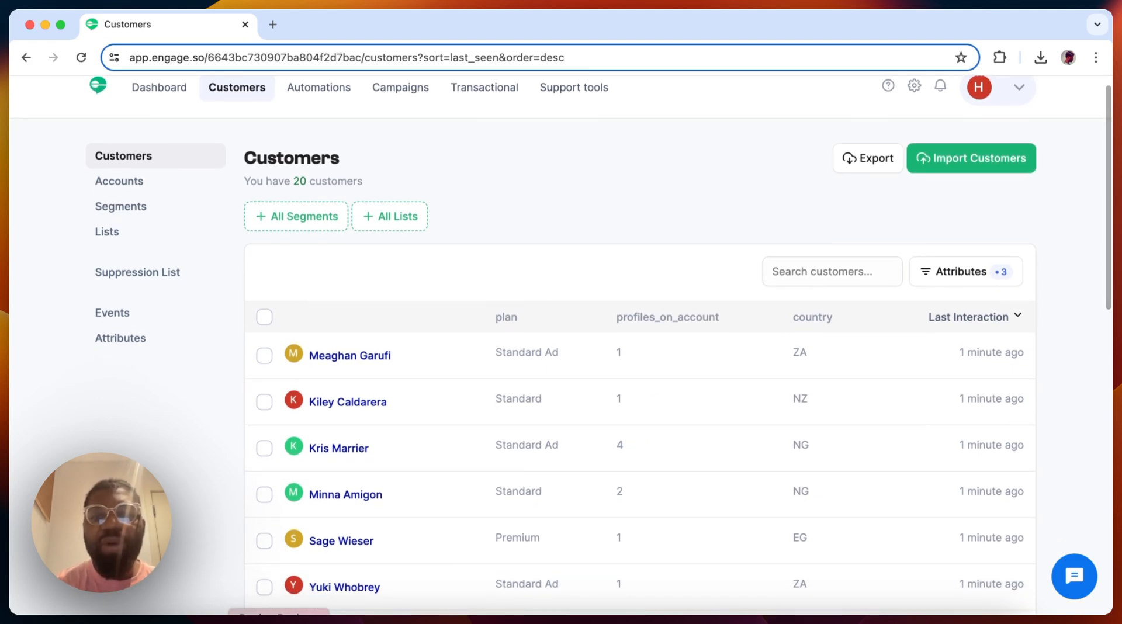
pyautogui.scroll(1, 646, 397)
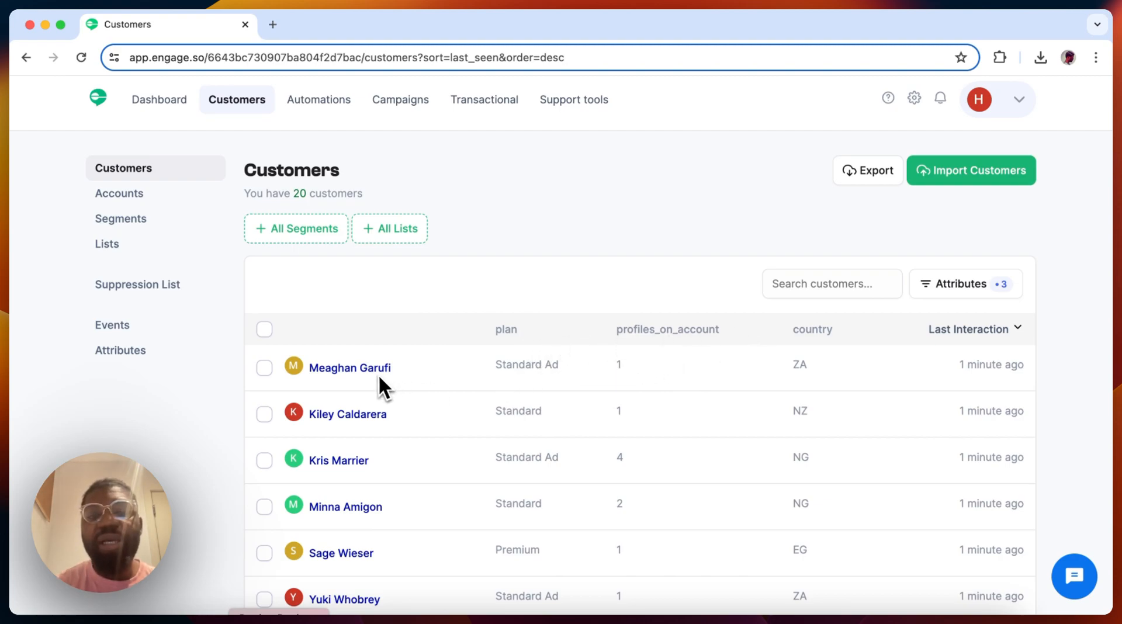
pyautogui.moveTo(375, 369)
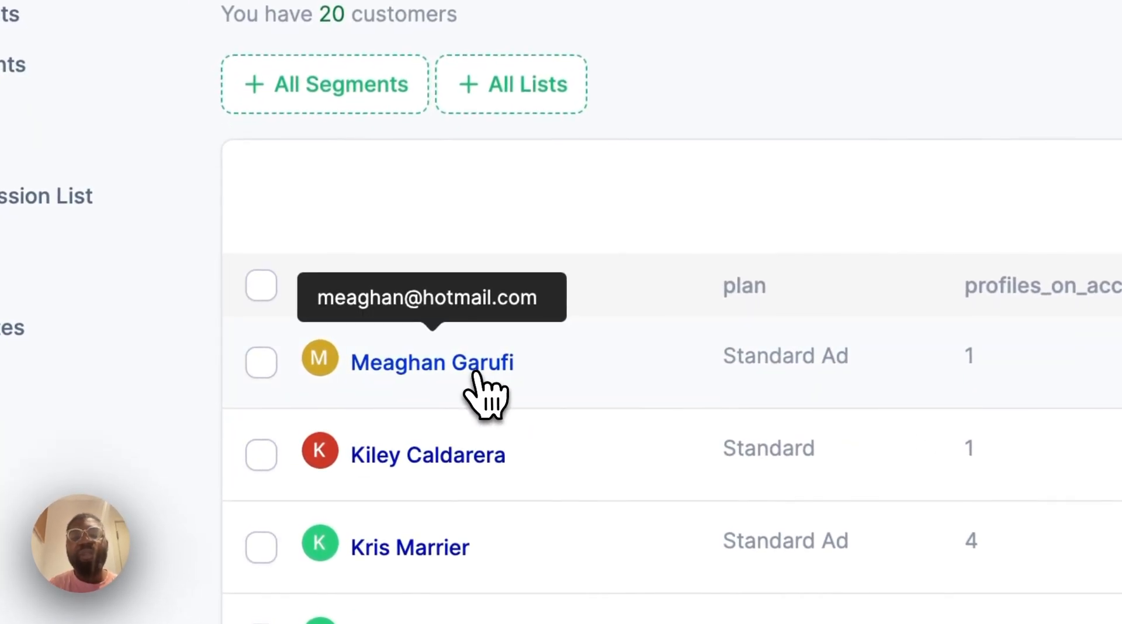
pyautogui.click(432, 362)
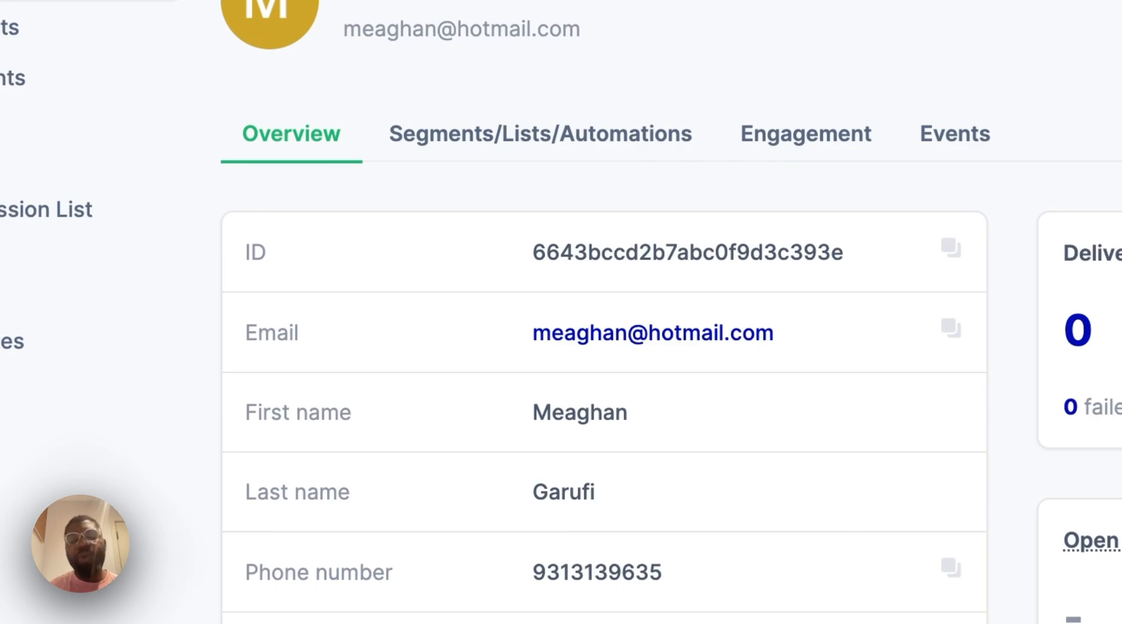
pyautogui.scroll(-5, 584, 350)
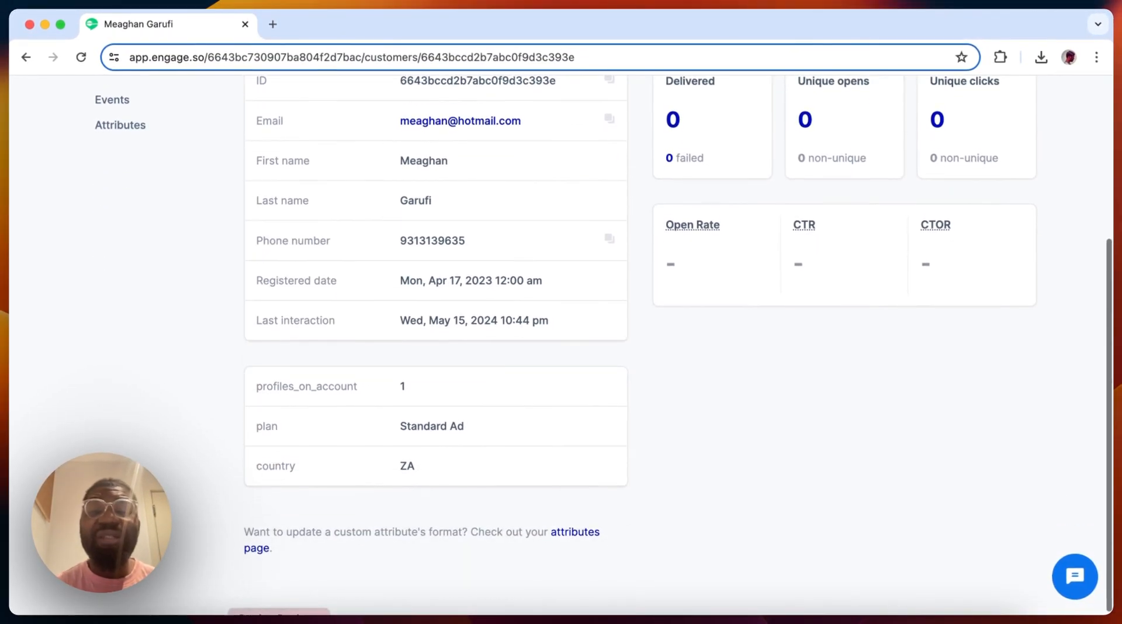
pyautogui.scroll(5, 410, 377)
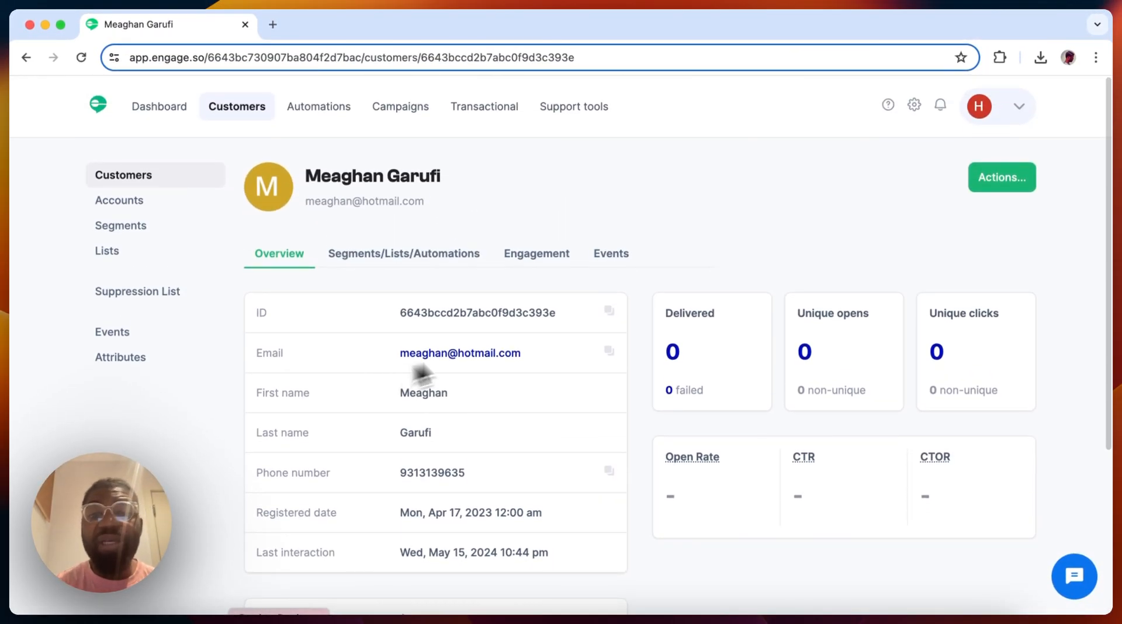
# Step: Review the customer's event history and inspect the properties of the Search custom event
pyautogui.click(616, 252)
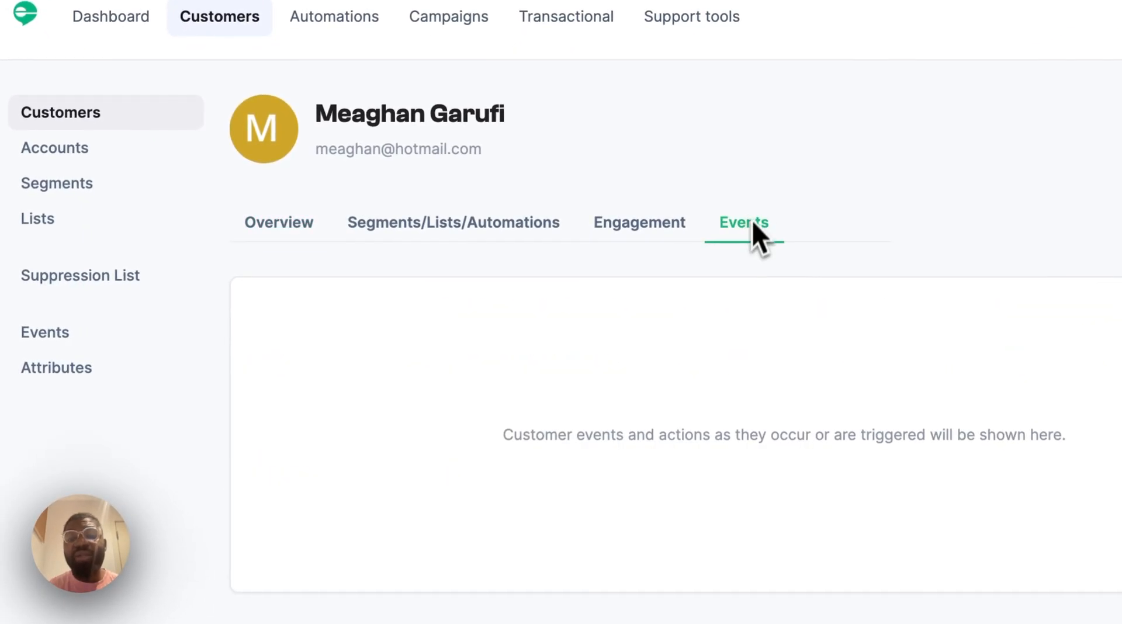
pyautogui.scroll(-3, 744, 316)
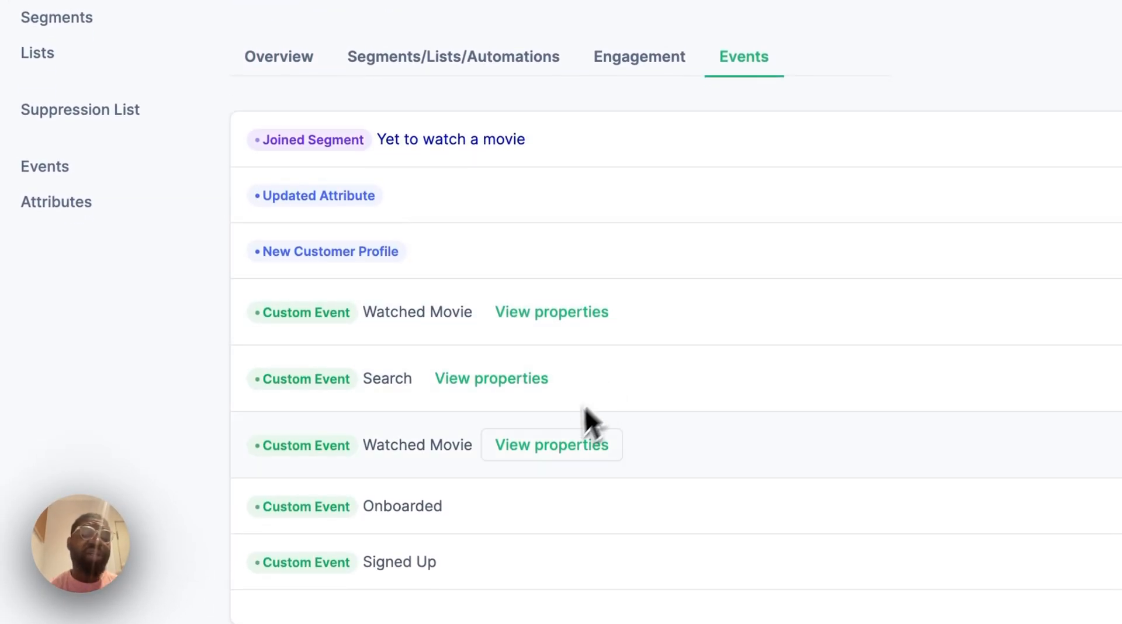
pyautogui.click(522, 391)
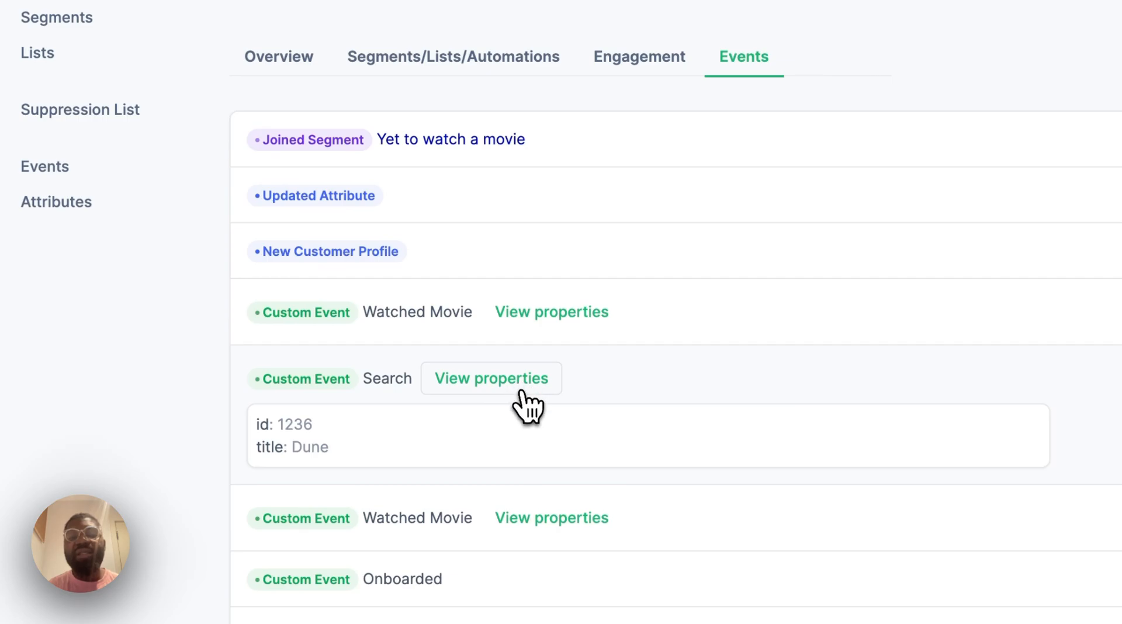
pyautogui.click(529, 390)
pyautogui.scroll(3, 563, 403)
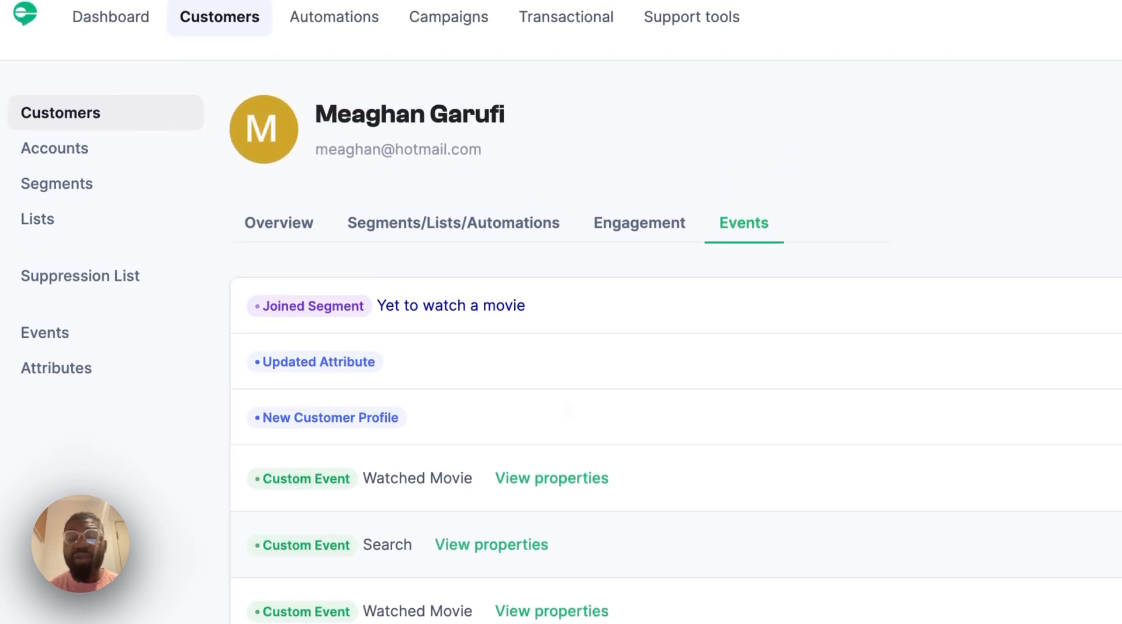
# Step: Create a new segment titled "Yet to watch a movie" and proceed to its conditions
pyautogui.click(140, 187)
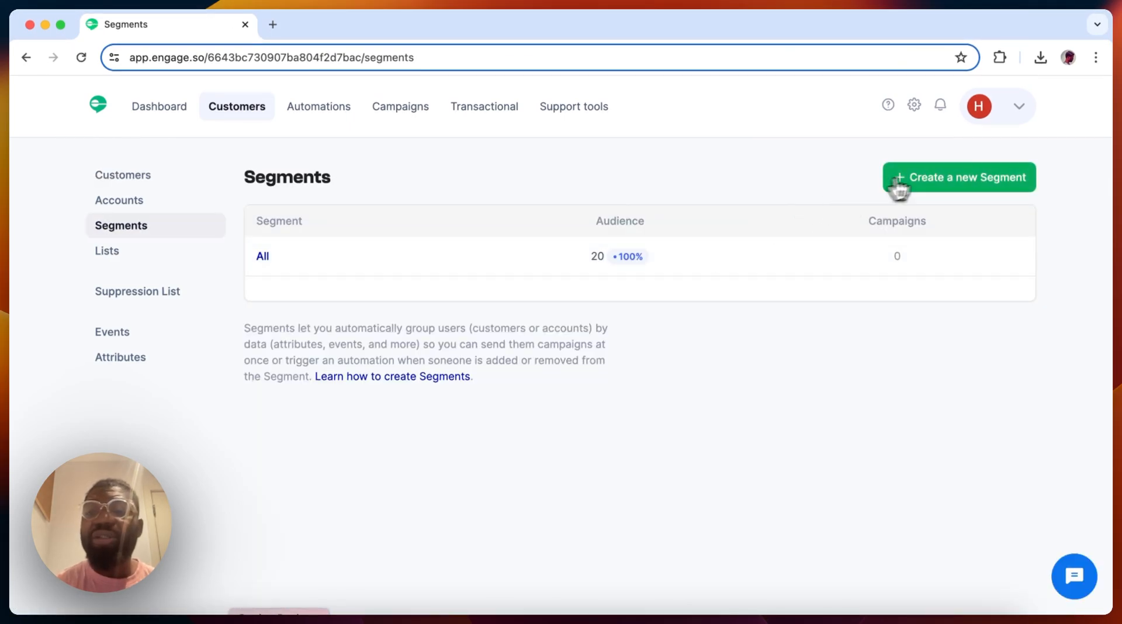
pyautogui.click(939, 181)
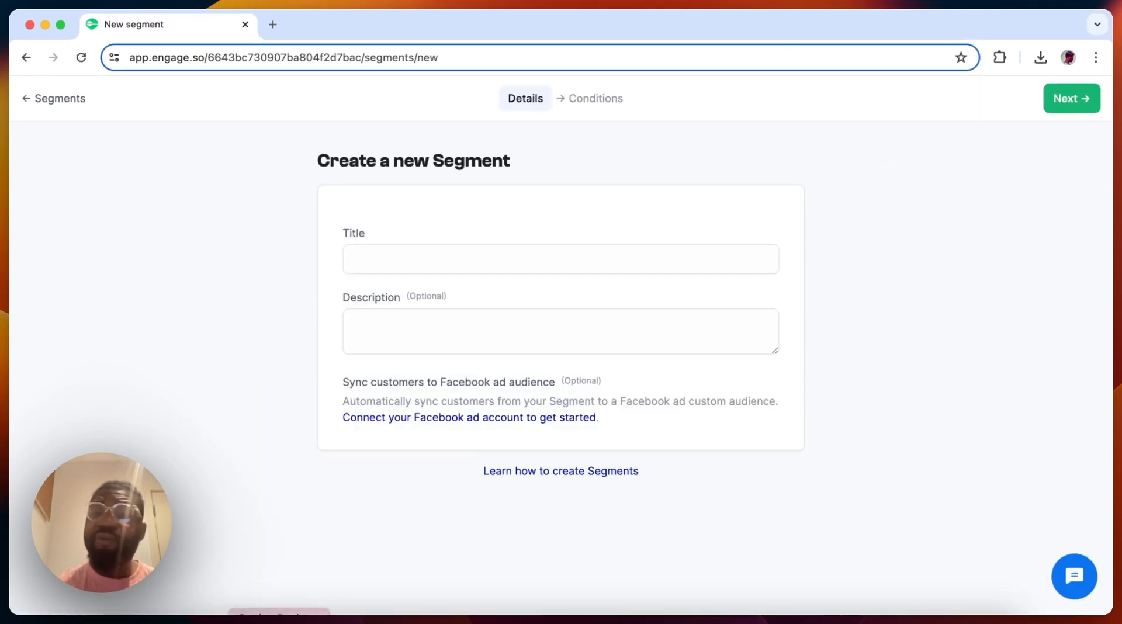
pyautogui.click(718, 267)
pyautogui.write('Yet to ')
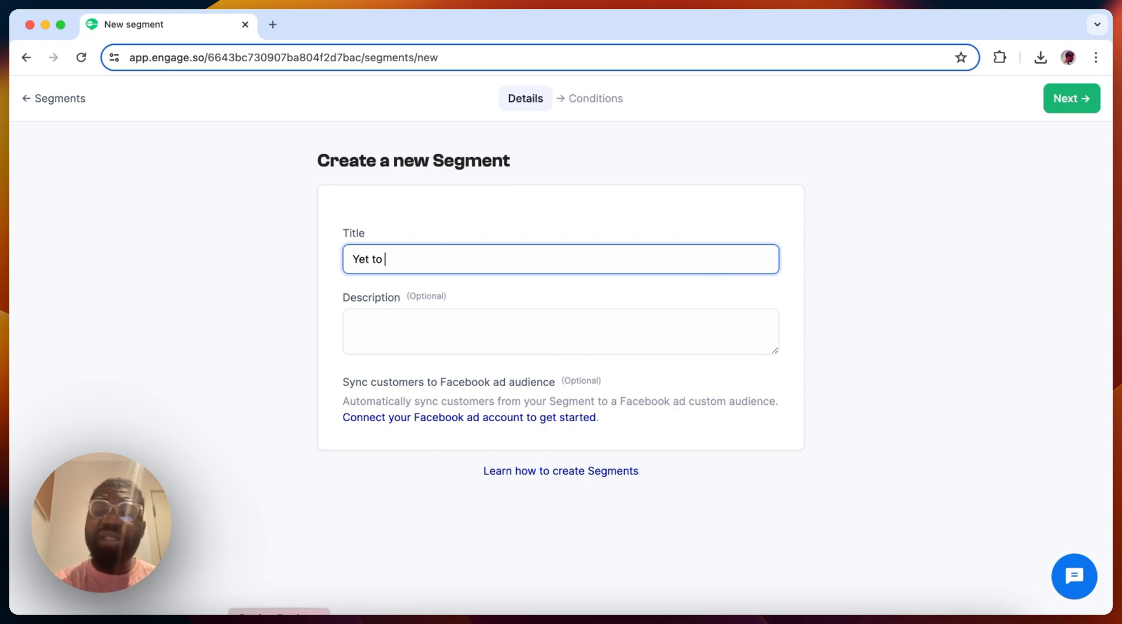
pyautogui.write('watch a movie')
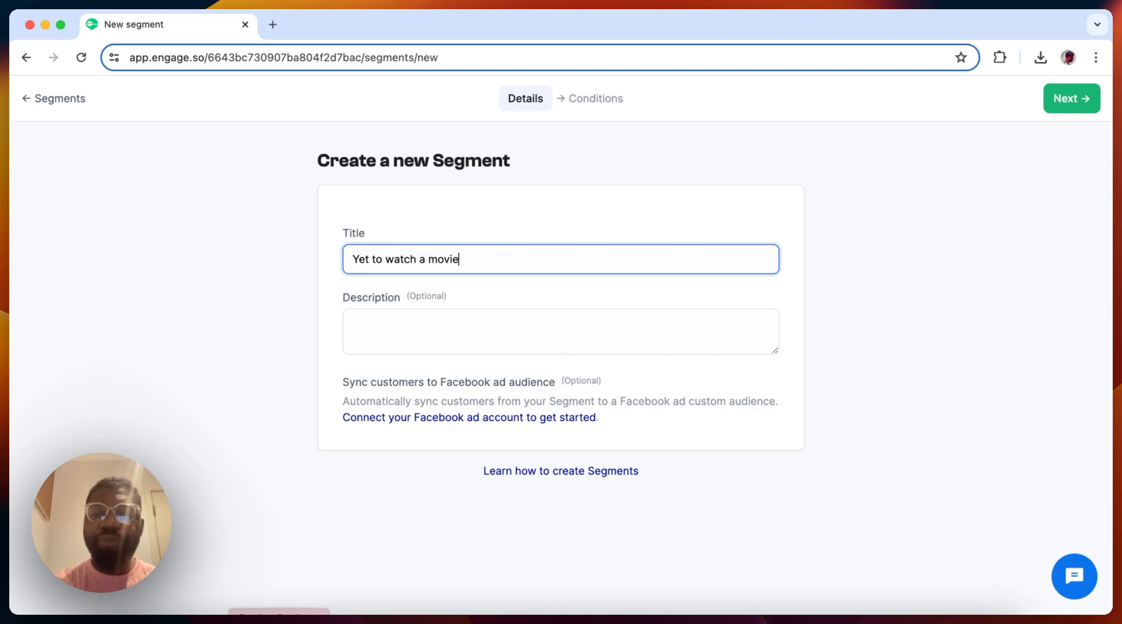
pyautogui.click(1078, 102)
# Step: Set the segment's first condition to the event Watched movie with the operator "has occurred"
pyautogui.click(337, 226)
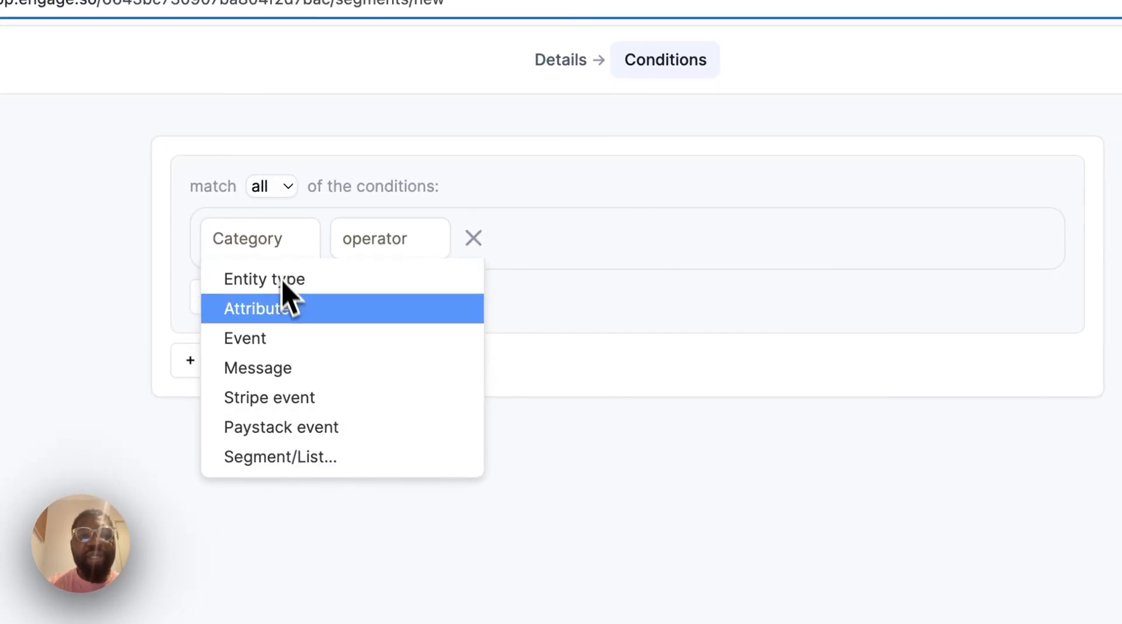
pyautogui.click(287, 339)
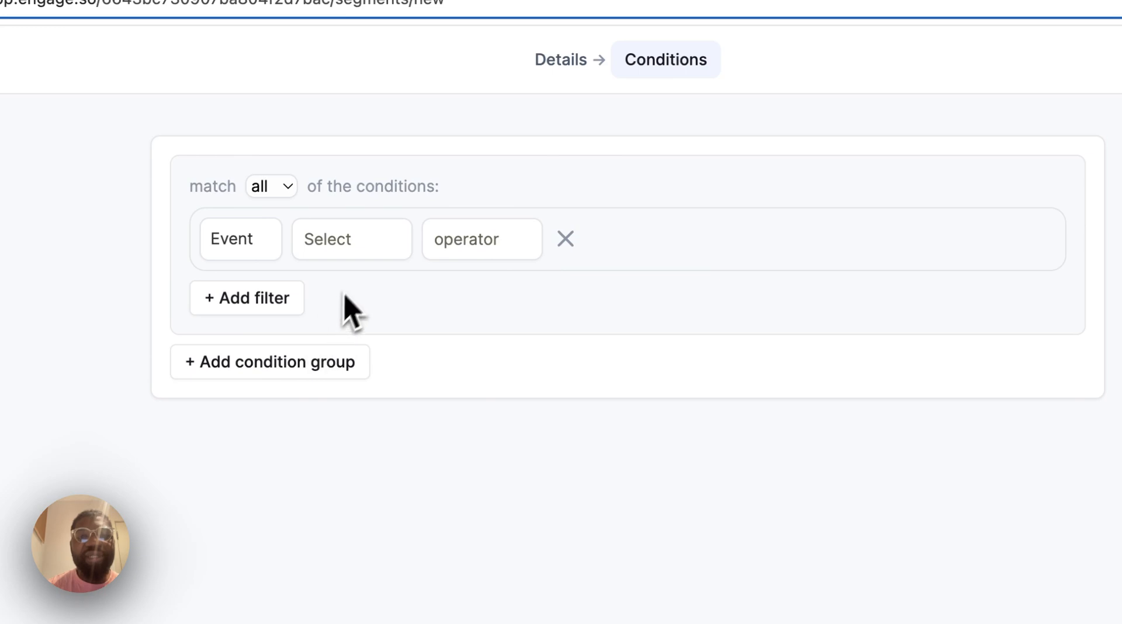
pyautogui.click(363, 241)
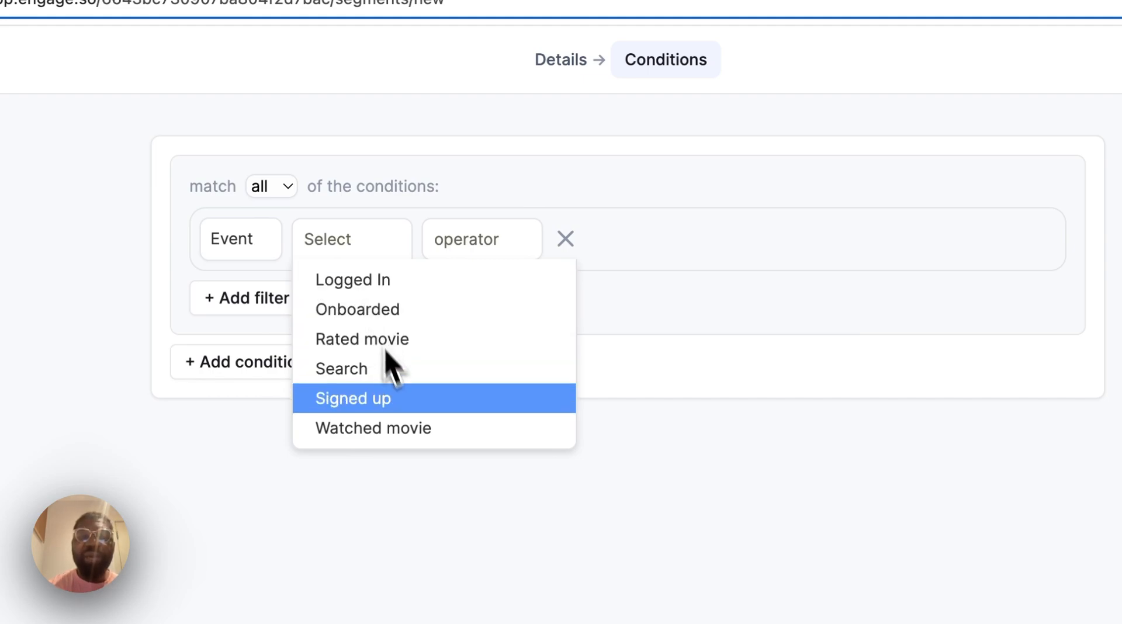
pyautogui.click(374, 428)
pyautogui.click(488, 239)
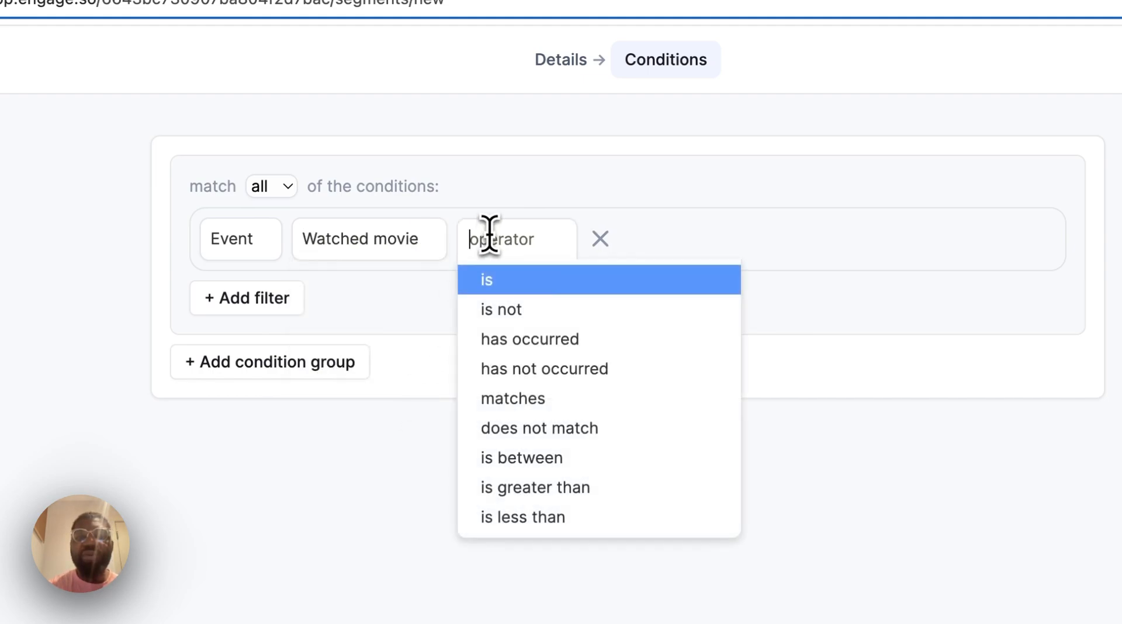
pyautogui.click(546, 339)
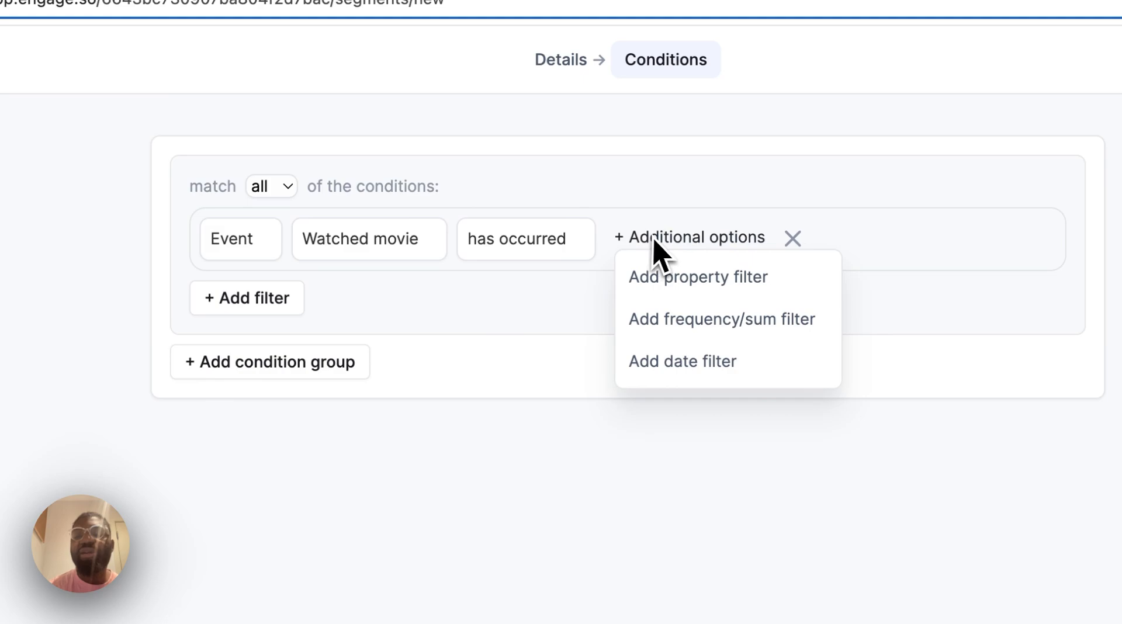
pyautogui.click(672, 279)
pyautogui.click(346, 292)
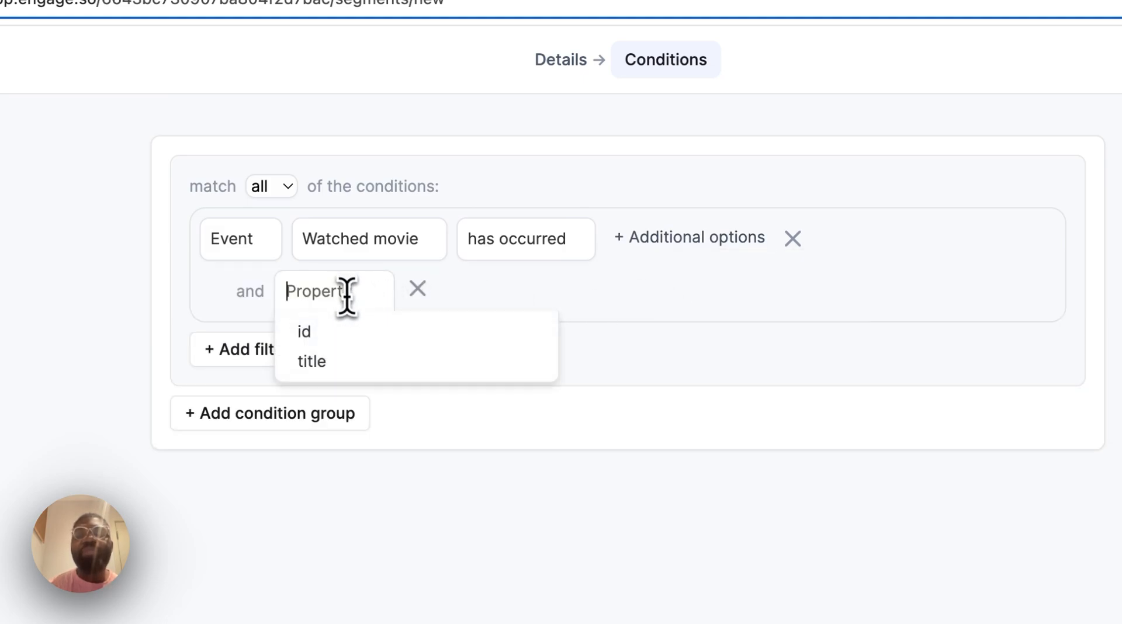
pyautogui.click(369, 361)
pyautogui.click(428, 307)
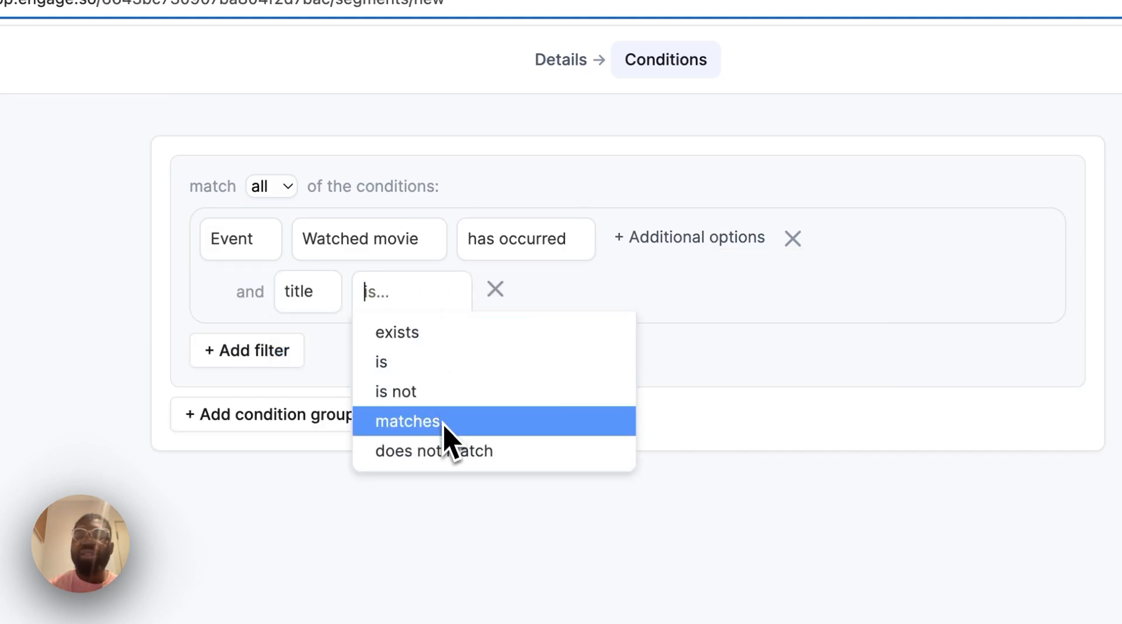
pyautogui.click(496, 290)
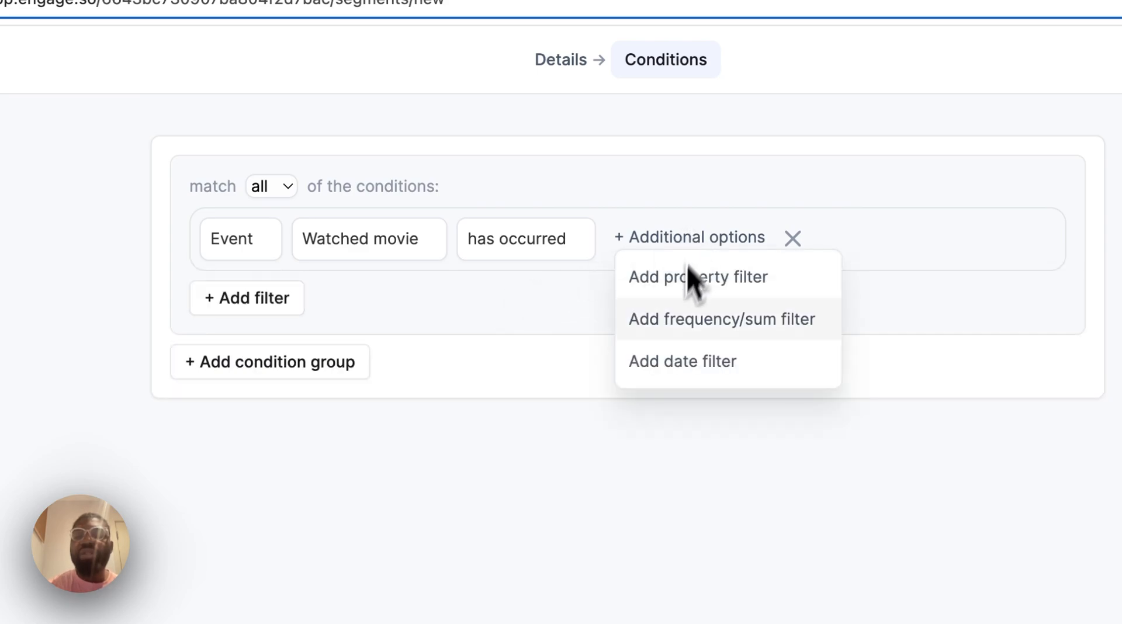
# Step: Change the Watched movie condition to "has not occurred" within the last 90 days, and save the segment
pyautogui.click(563, 254)
pyautogui.click(581, 374)
pyautogui.moveTo(677, 301)
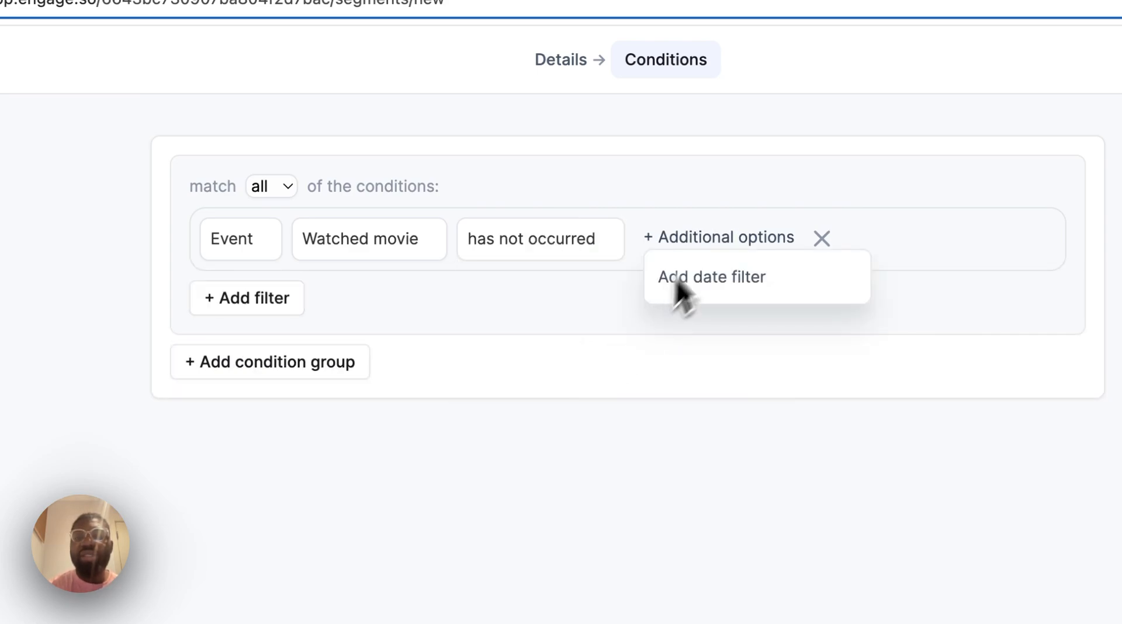
pyautogui.click(692, 276)
pyautogui.click(520, 292)
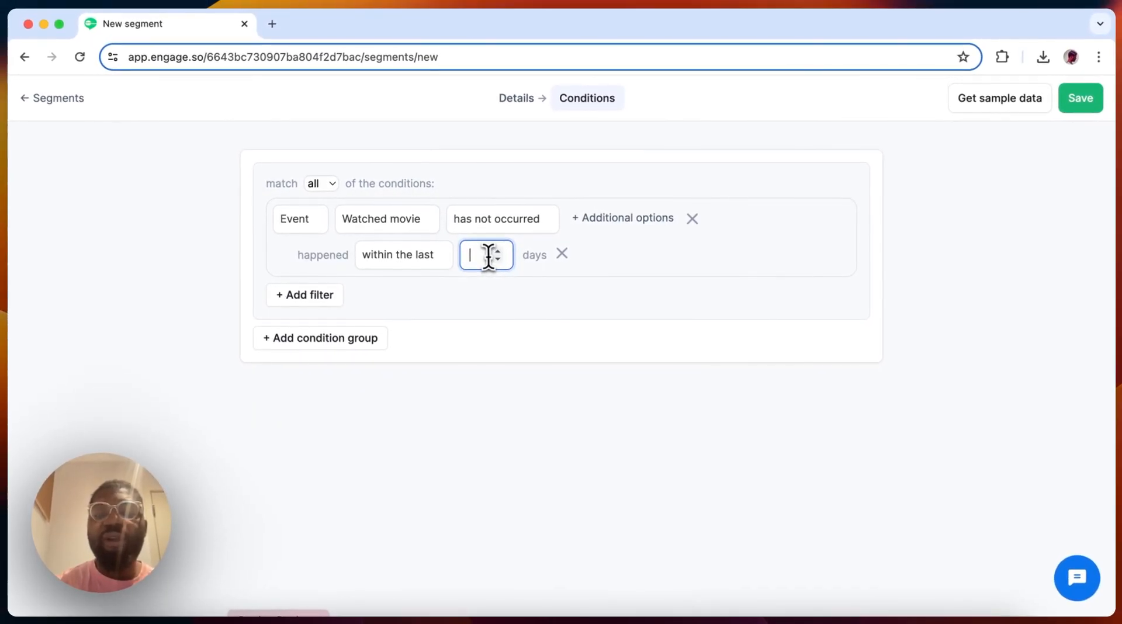
pyautogui.write('90')
pyautogui.click(1074, 103)
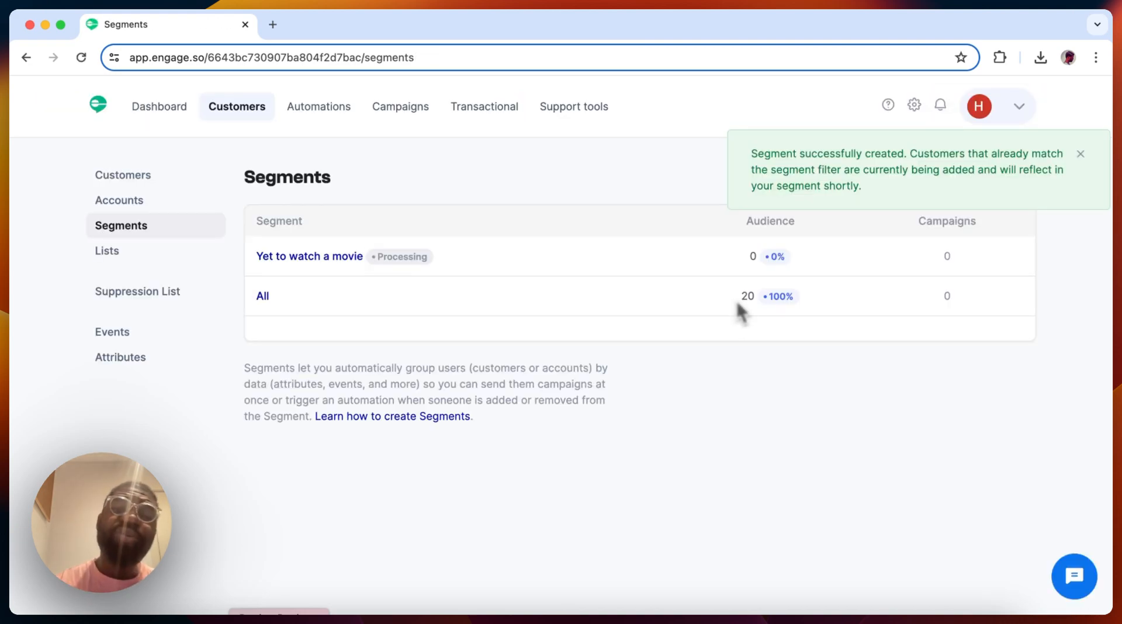
pyautogui.click(1080, 155)
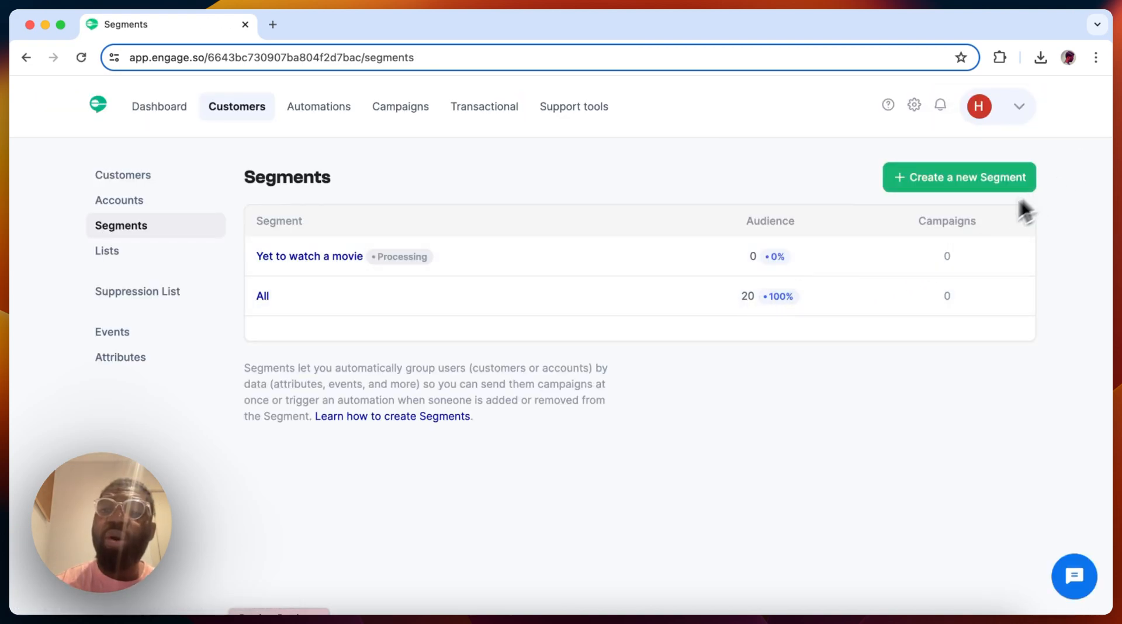
# Step: Start another new segment titled "Demo" and proceed to its conditions
pyautogui.click(899, 185)
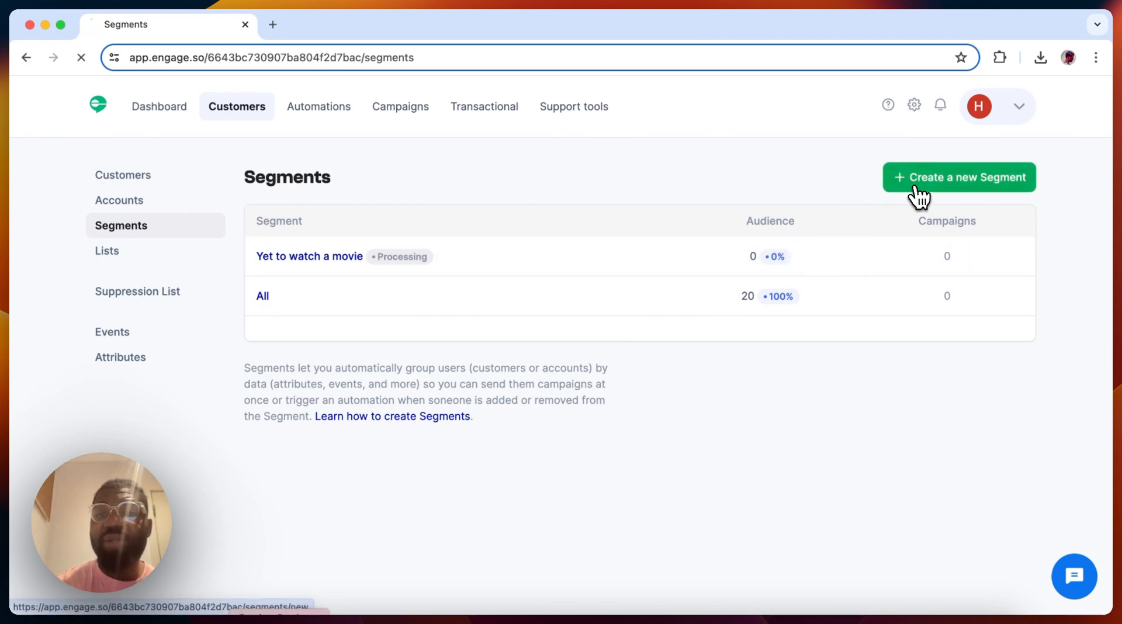
pyautogui.click(458, 256)
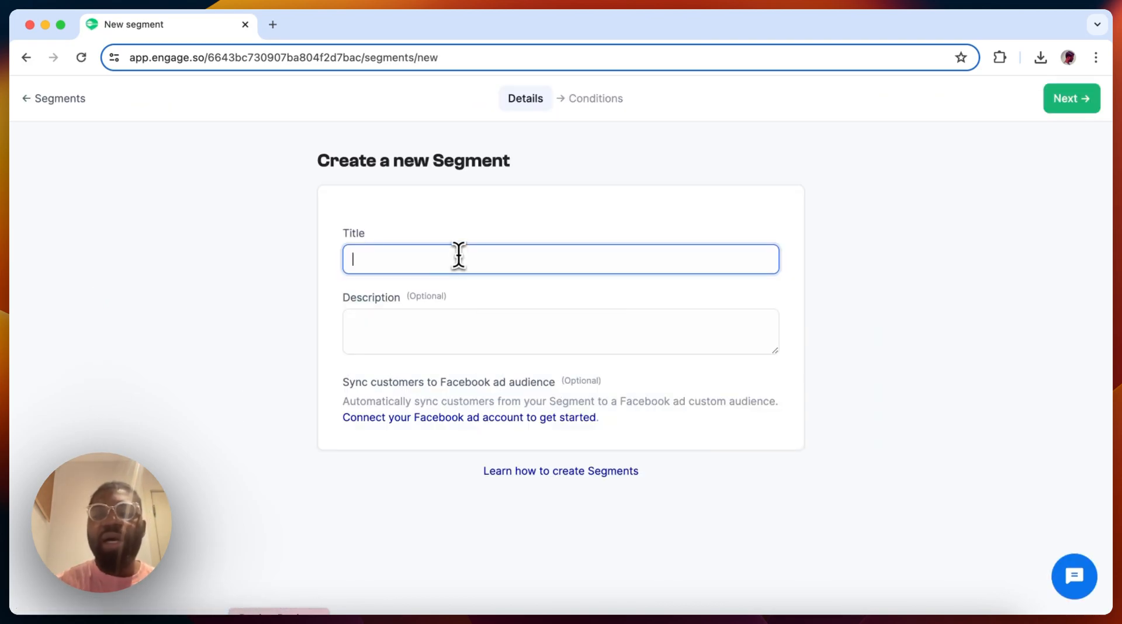
pyautogui.write('Demo')
pyautogui.press('Return')
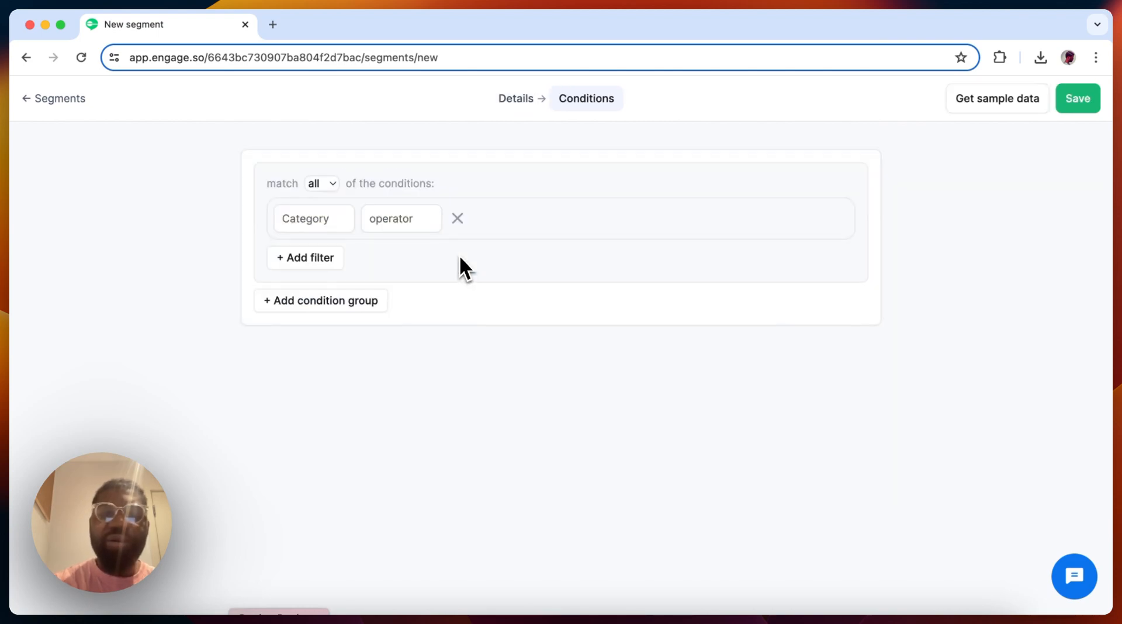
# Step: Set the Demo segment's first condition to the event Logged In with the operator "has occurred"
pyautogui.click(336, 218)
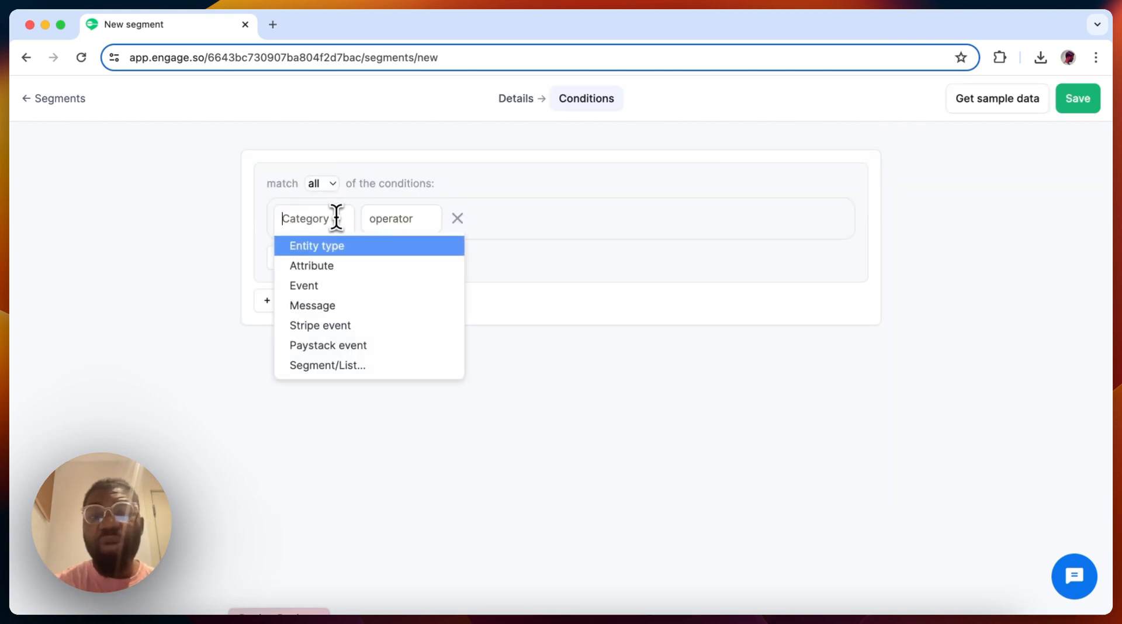
pyautogui.click(333, 283)
pyautogui.click(391, 218)
pyautogui.click(401, 246)
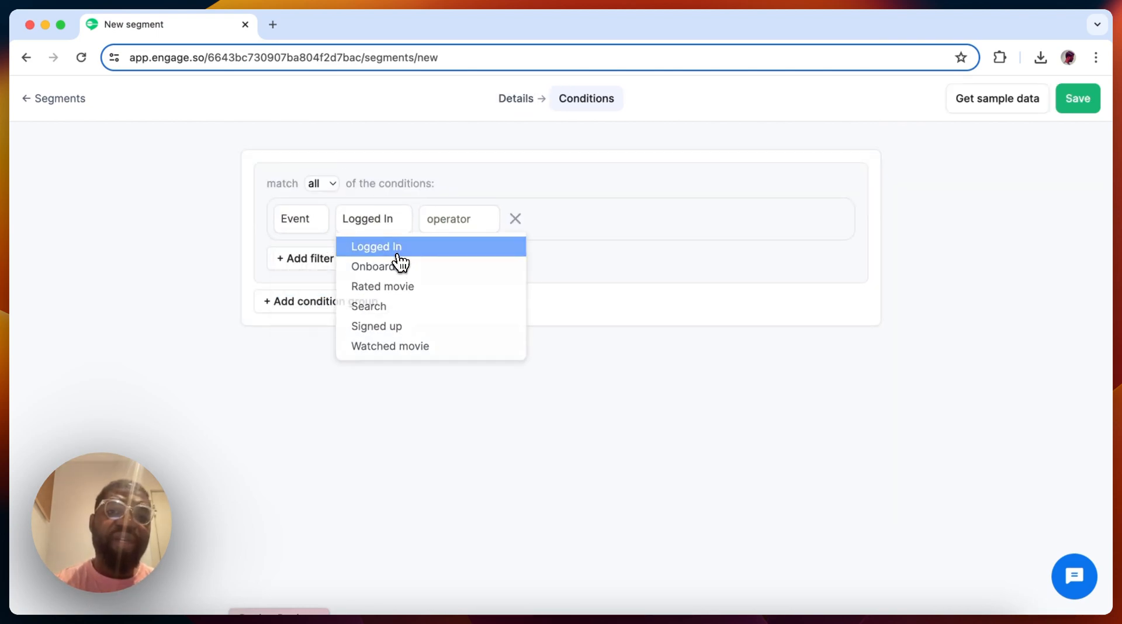
pyautogui.click(451, 218)
pyautogui.click(468, 286)
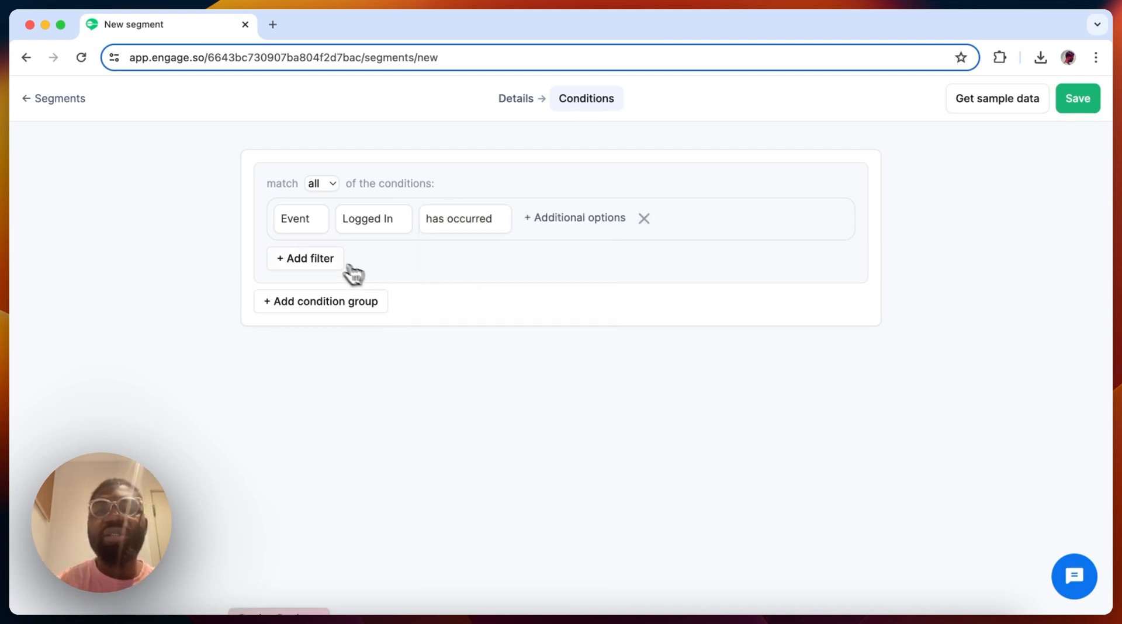
# Step: Add two more empty filters to the condition group and set it to match any of the conditions
pyautogui.click(325, 260)
pyautogui.click(328, 316)
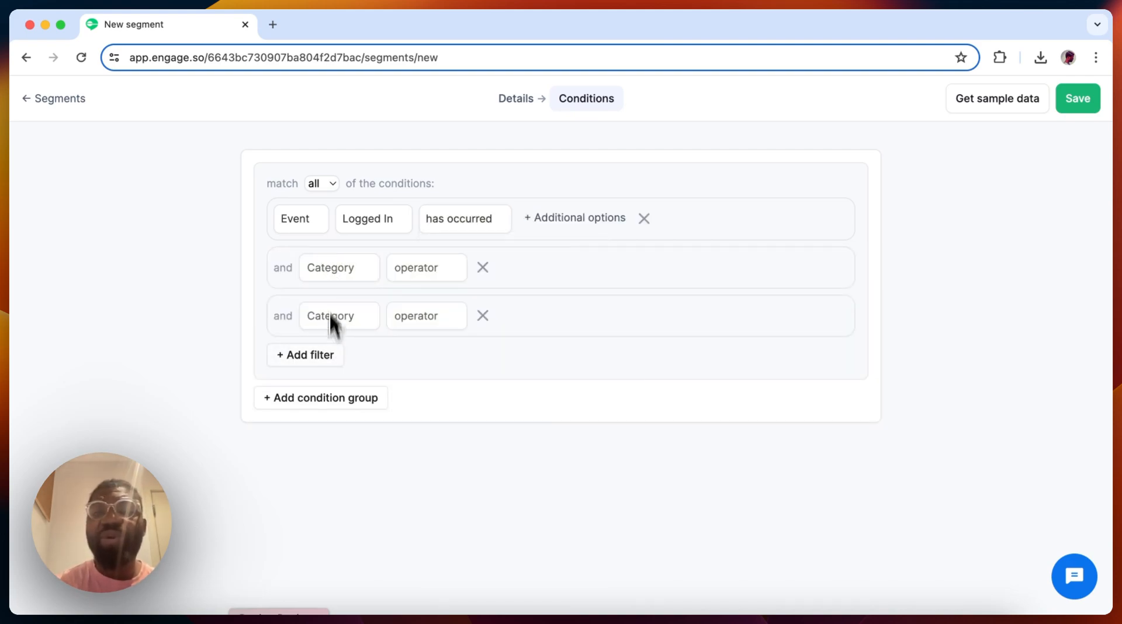
pyautogui.click(325, 183)
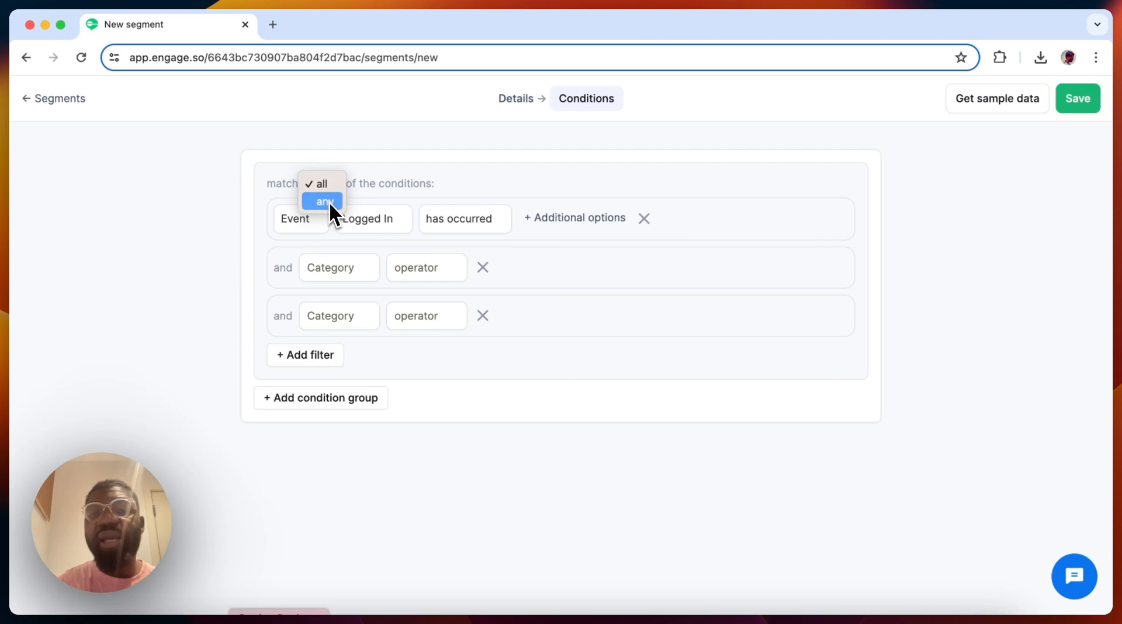
pyautogui.click(329, 201)
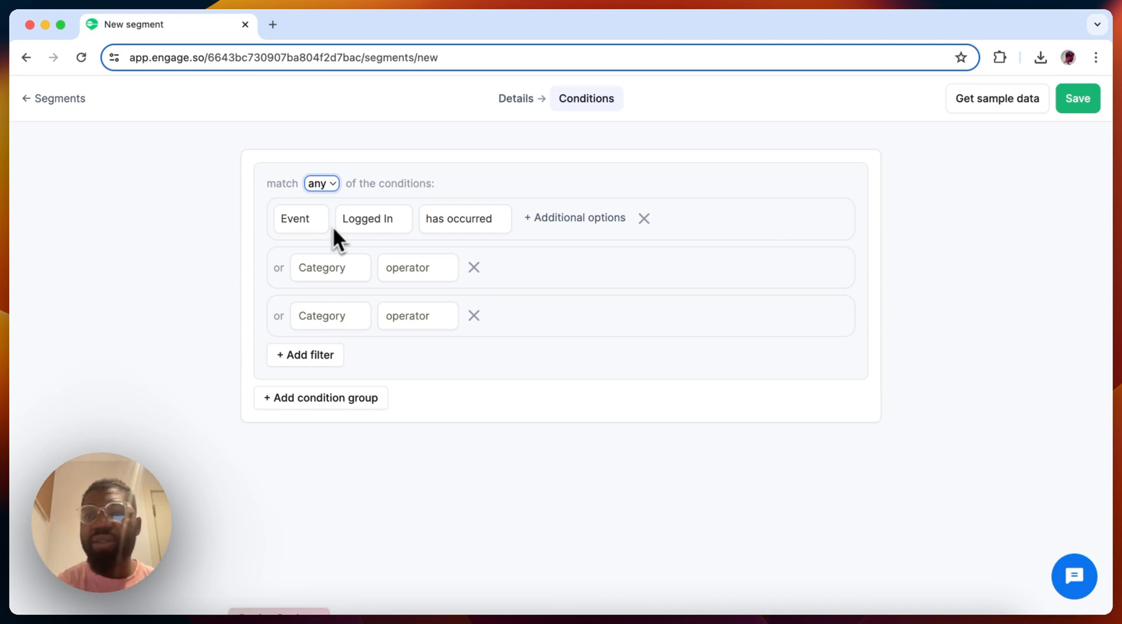
# Step: Leave the Demo segment without saving it and view the campaign types that can be created in Campaigns
pyautogui.click(82, 98)
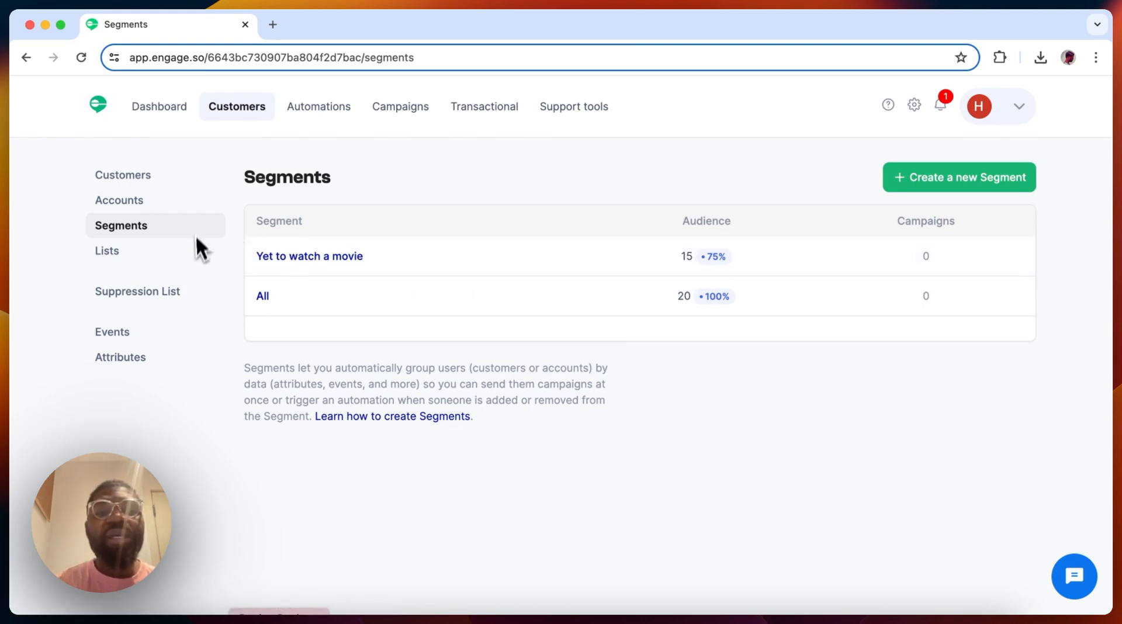
pyautogui.click(401, 107)
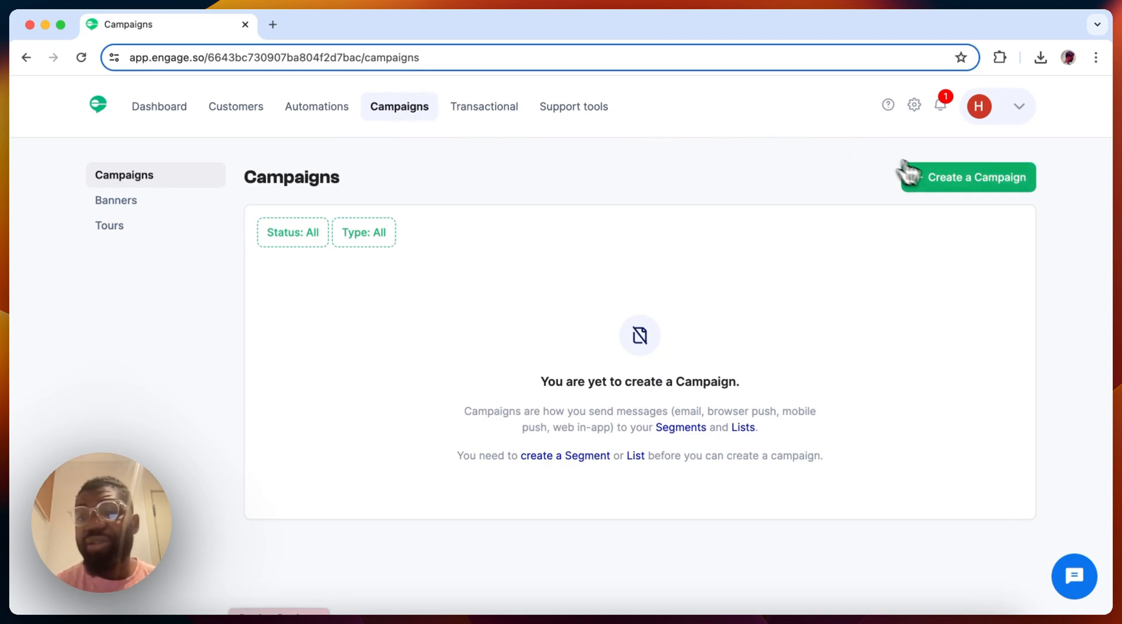
pyautogui.click(944, 180)
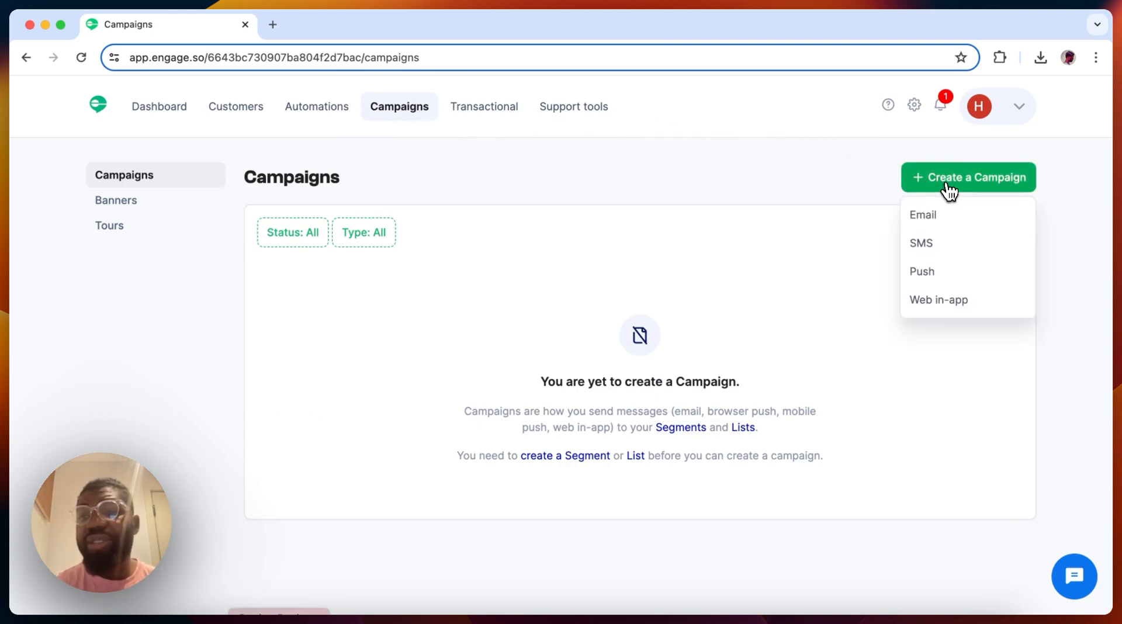
pyautogui.click(791, 220)
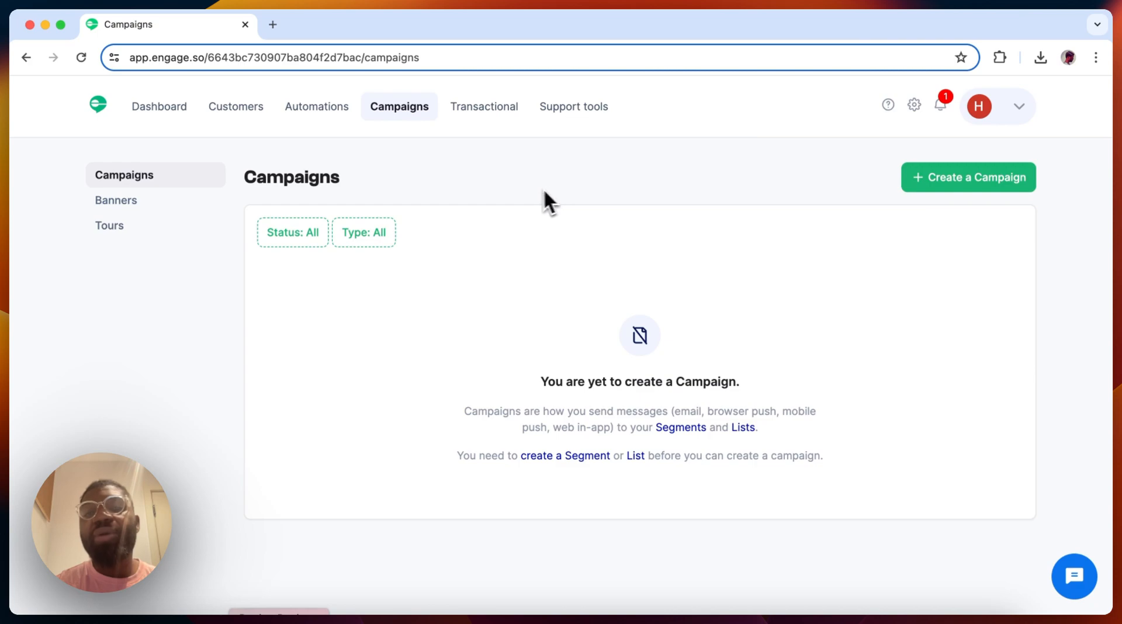
# Step: Create an email campaign with the subject "Looking ahead: new movies coming this week"
pyautogui.click(962, 181)
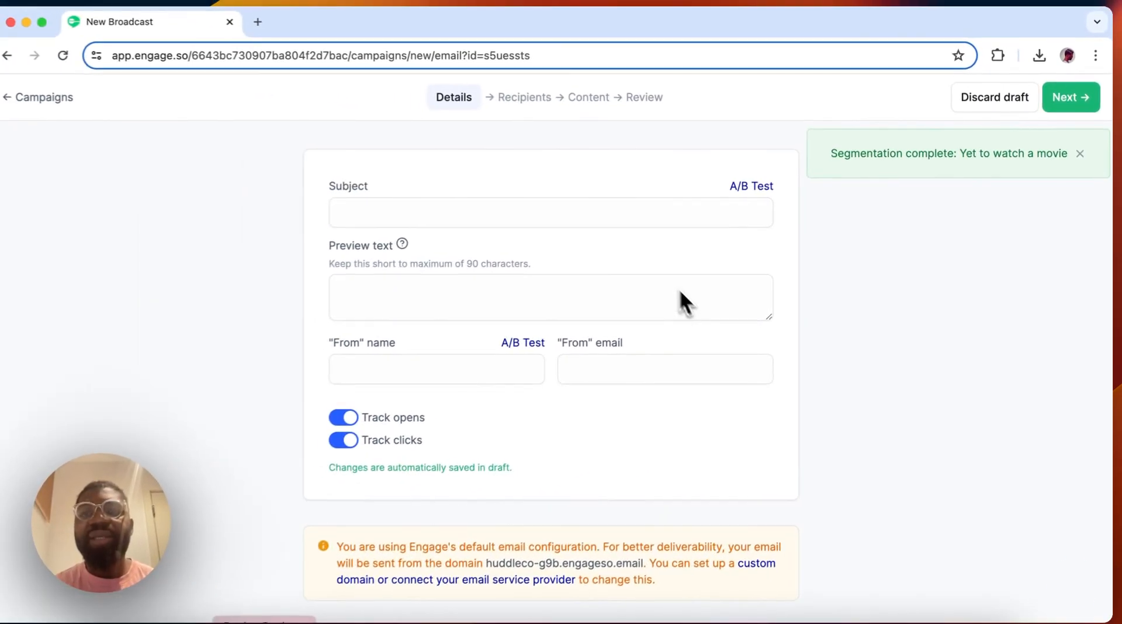
pyautogui.click(642, 214)
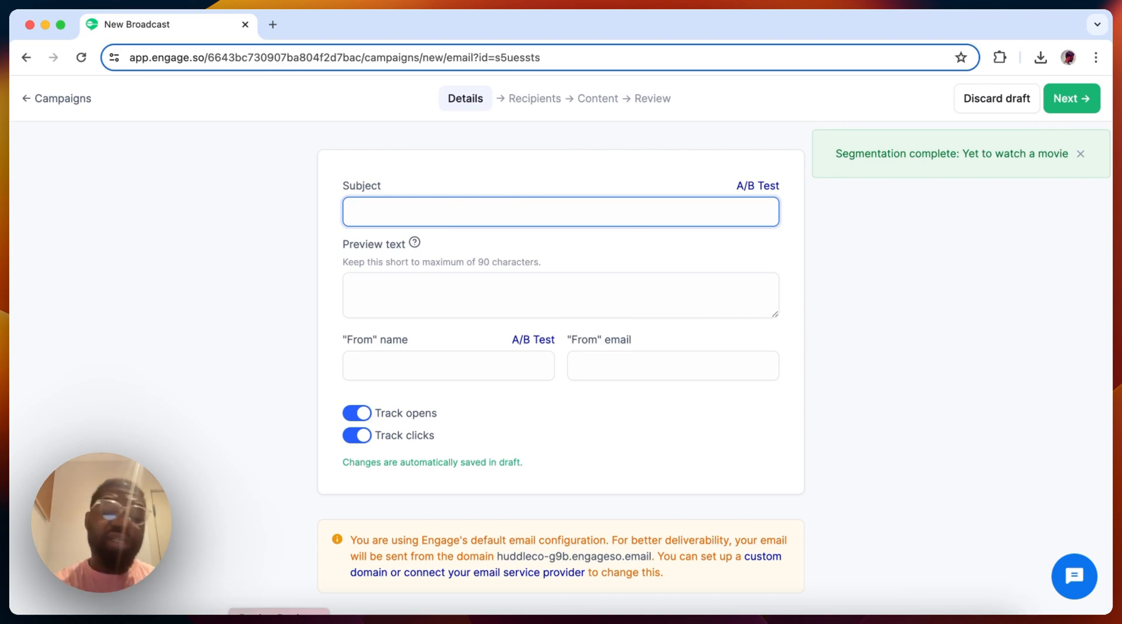
pyautogui.write('Lo')
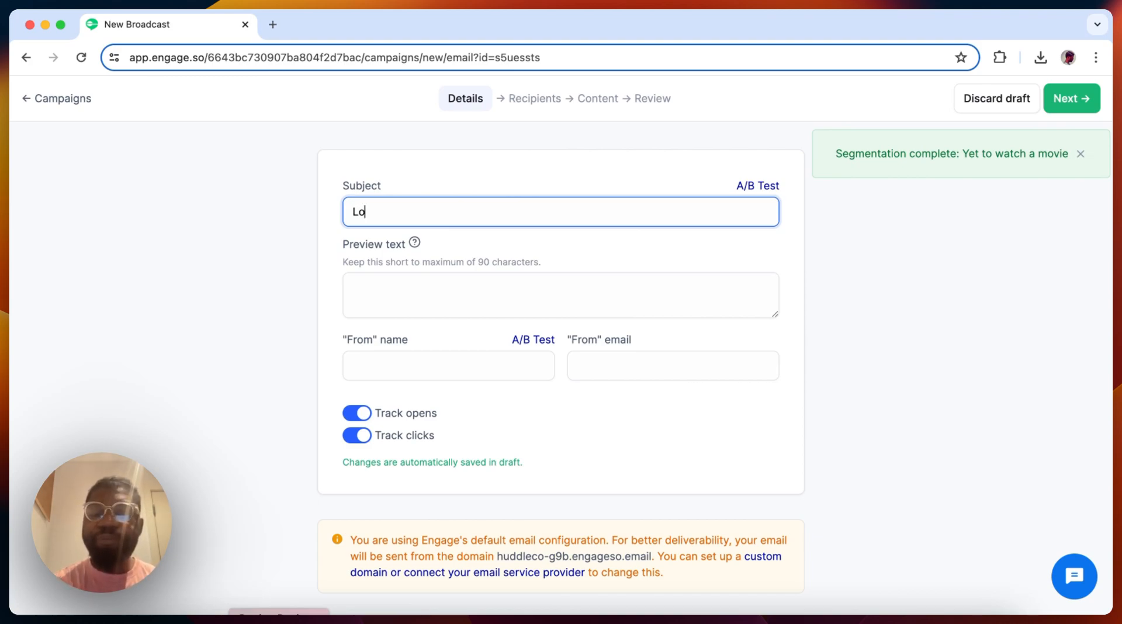
pyautogui.write('oking ahead: new movies coming this week')
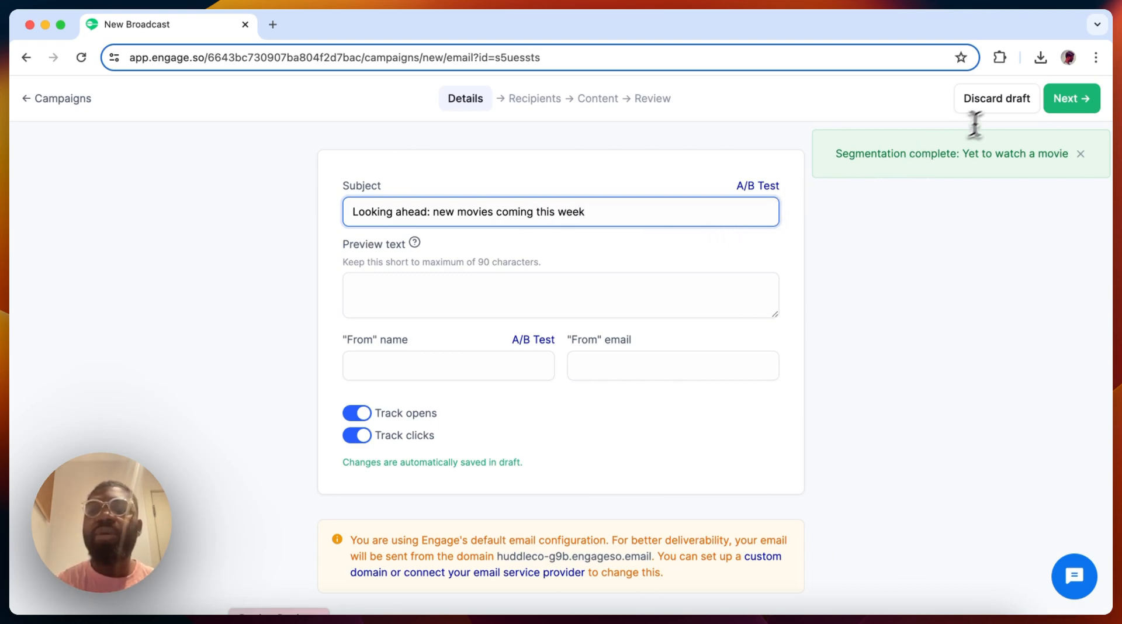
# Step: View the segments available as recipients for the email campaign, and return to the campaigns list without choosing one
pyautogui.click(1070, 100)
pyautogui.click(543, 222)
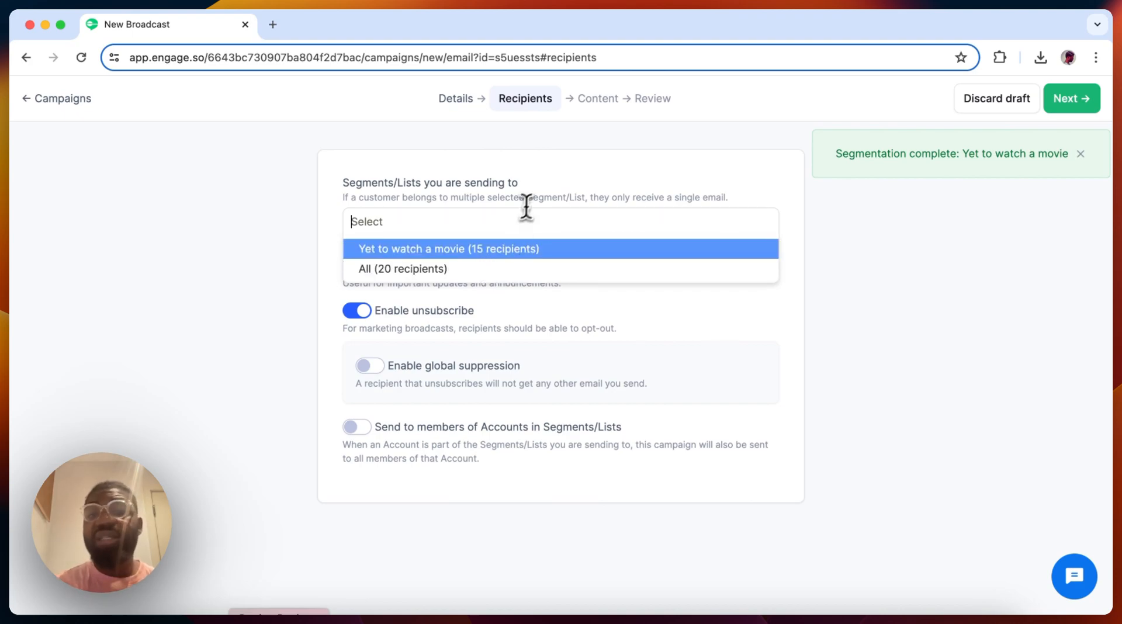
pyautogui.click(552, 195)
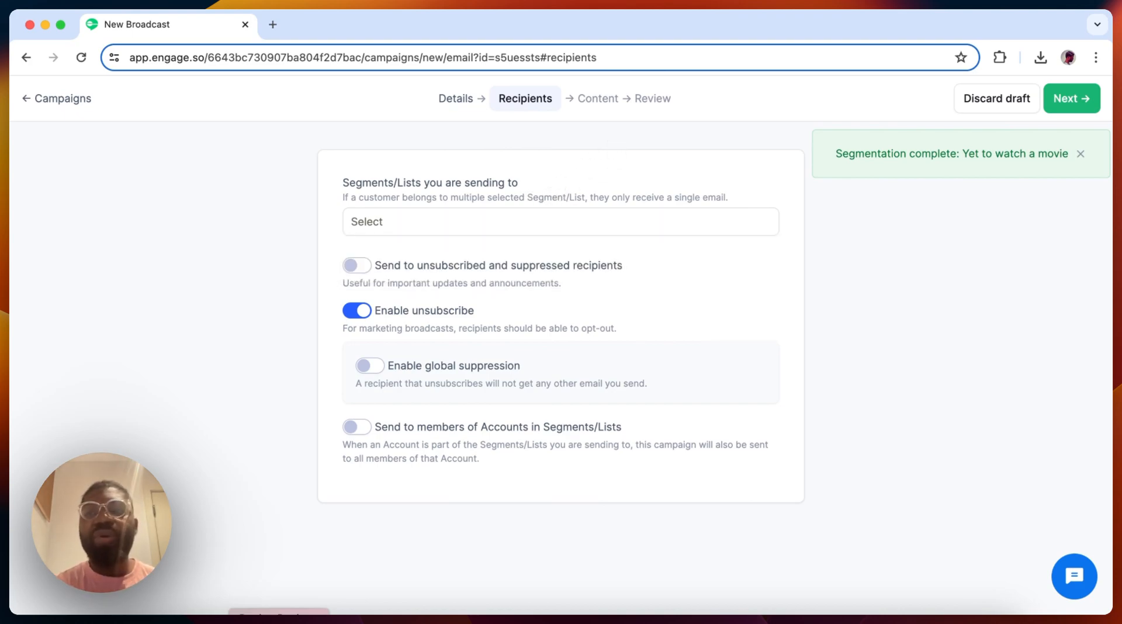
pyautogui.click(69, 99)
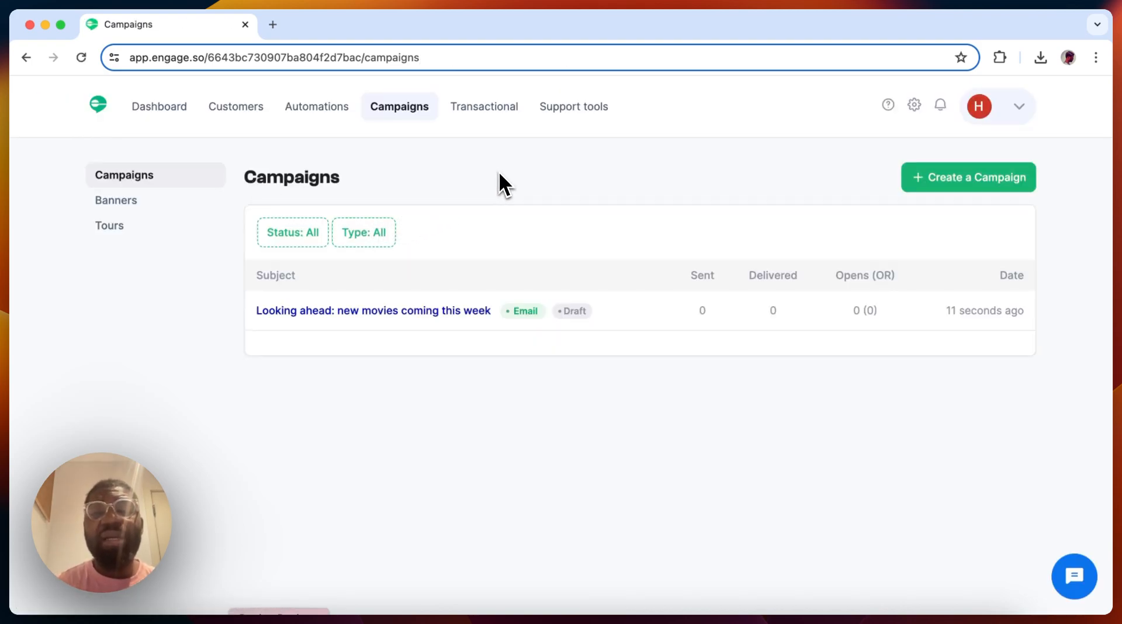
# Step: Start a new automation titled "Movie nudge"
pyautogui.click(323, 111)
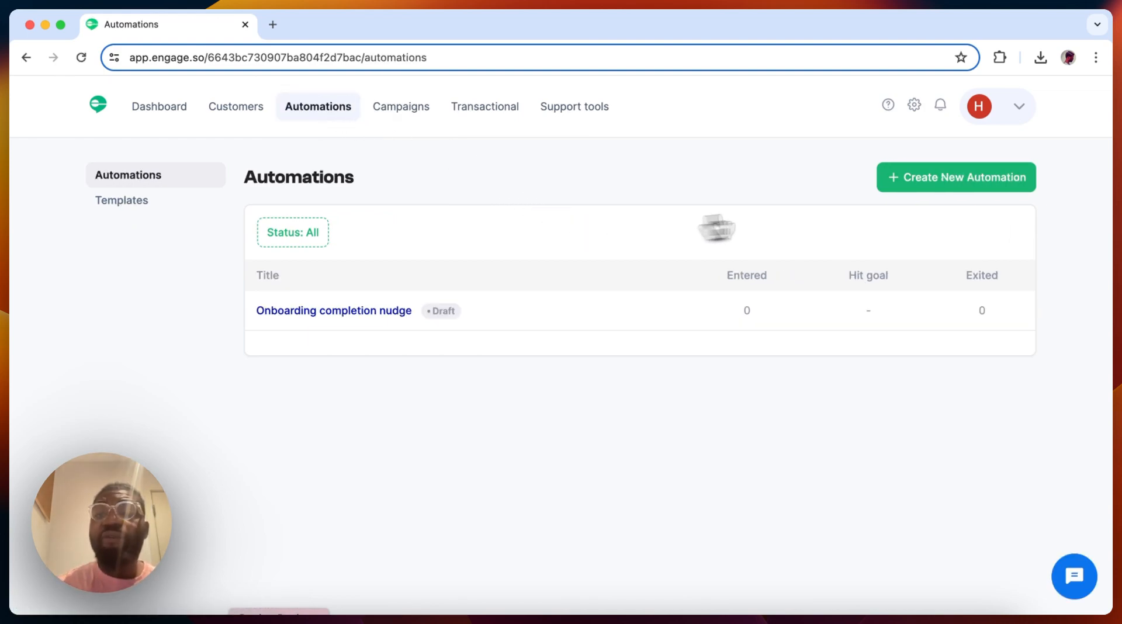
pyautogui.click(927, 182)
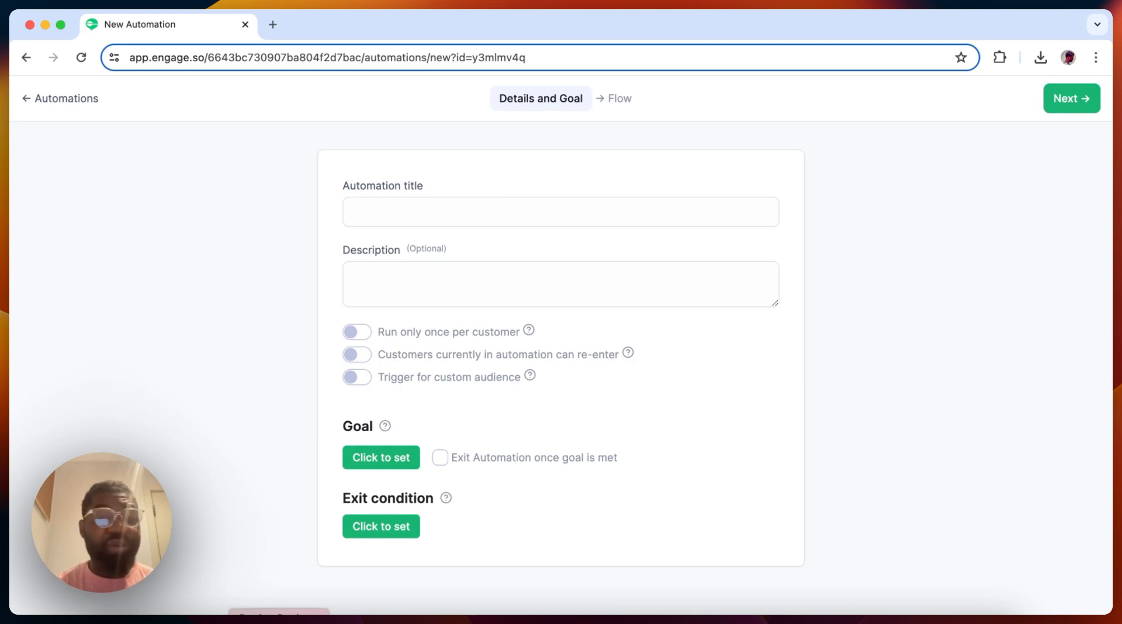
pyautogui.click(565, 221)
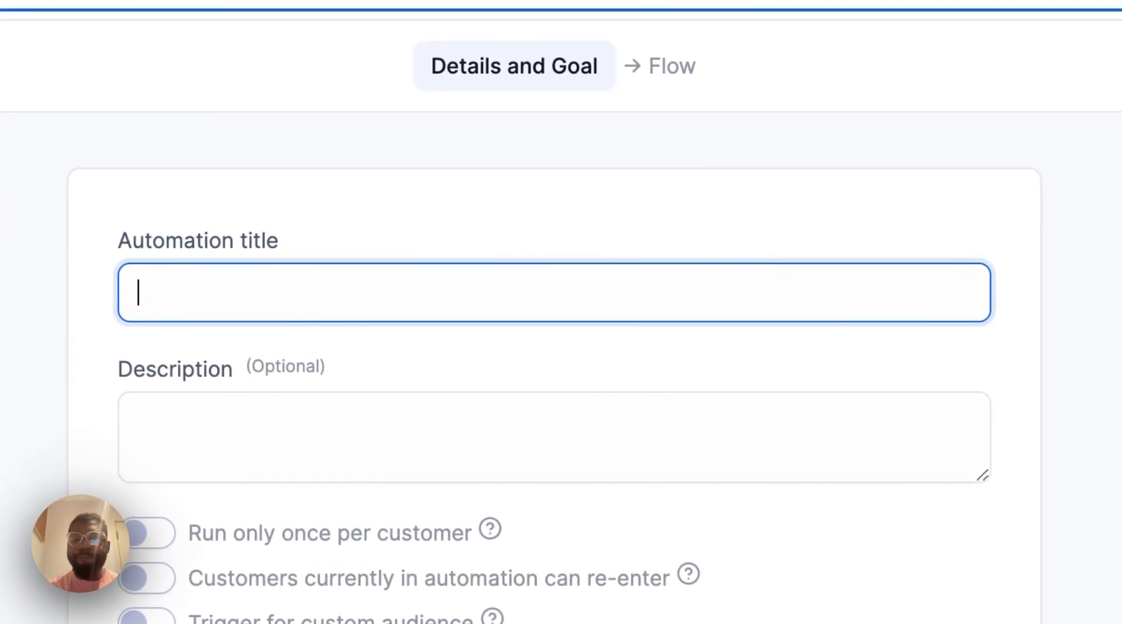
pyautogui.write('Movie ')
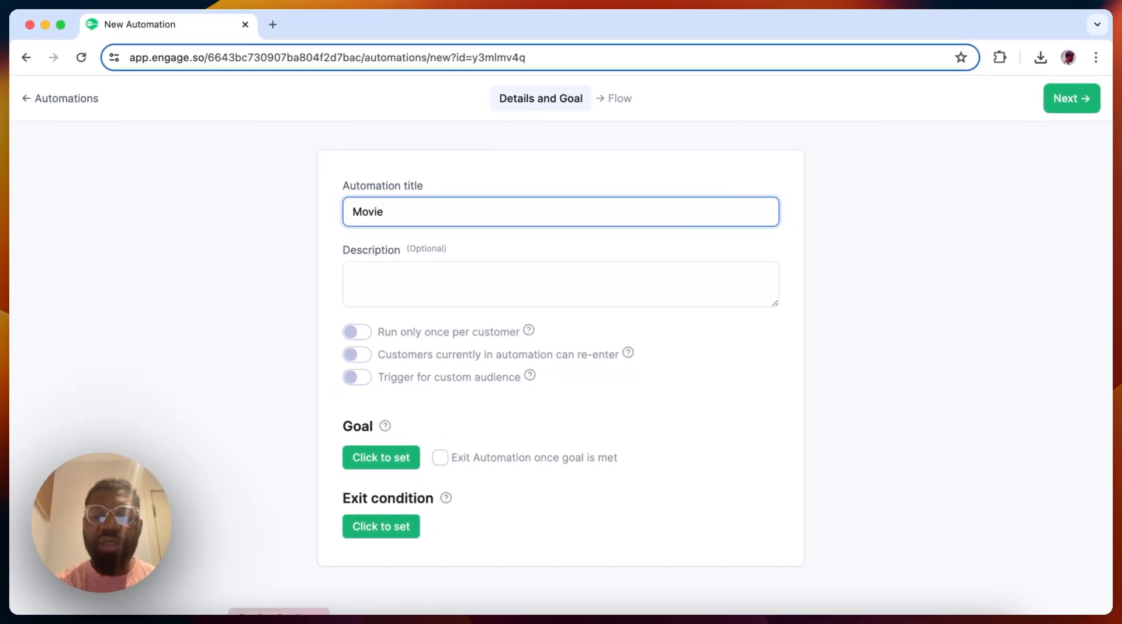
pyautogui.write('nudge')
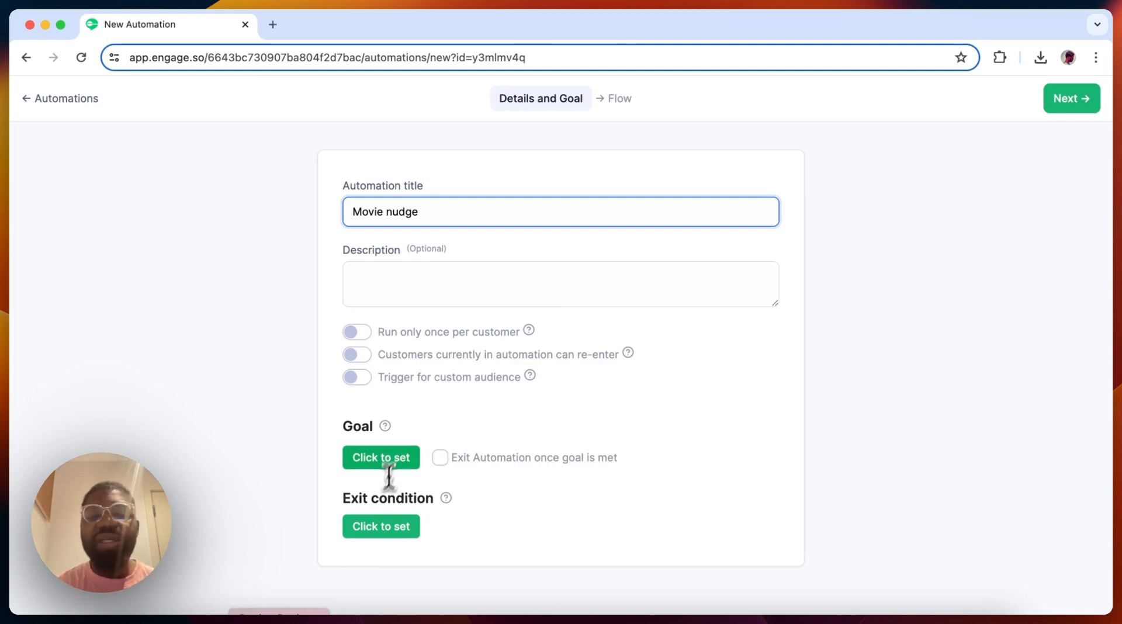
# Step: Set the automation's goal to the event Watched movie "has occurred", and make customers exit the automation once the goal is met
pyautogui.click(388, 525)
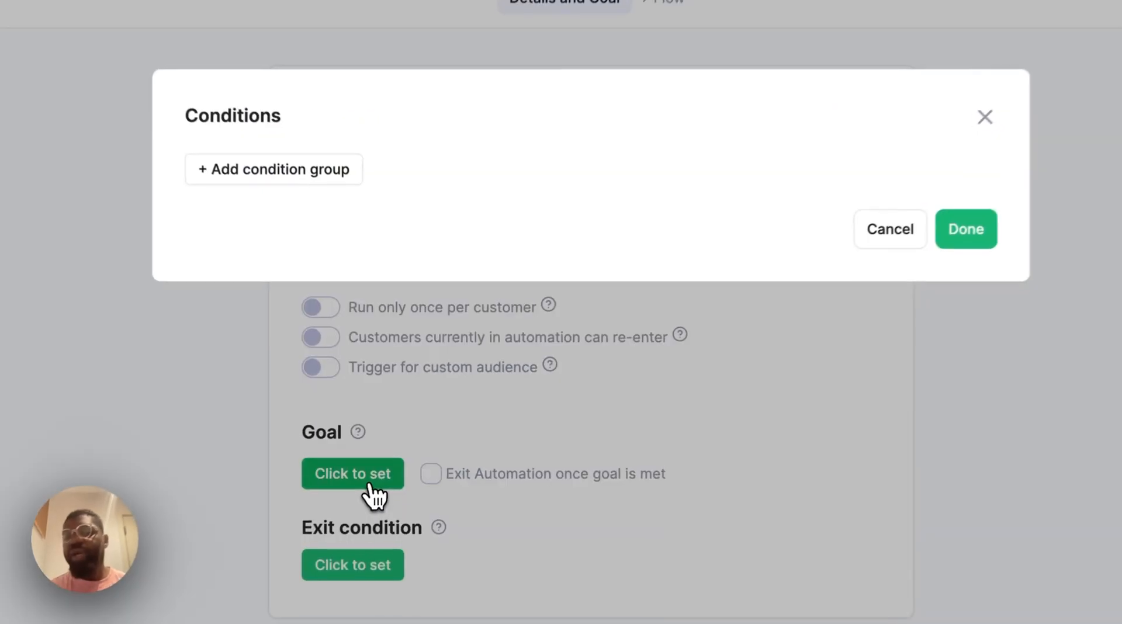
pyautogui.click(348, 168)
pyautogui.click(270, 219)
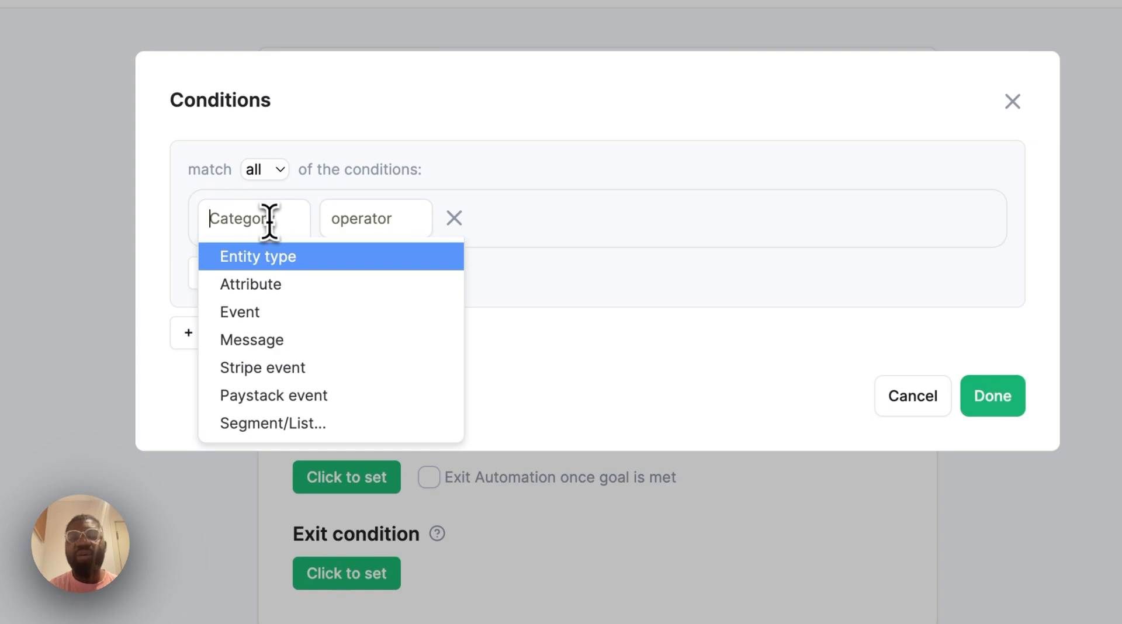
pyautogui.click(295, 315)
pyautogui.click(362, 206)
pyautogui.click(374, 396)
pyautogui.click(479, 220)
pyautogui.click(507, 312)
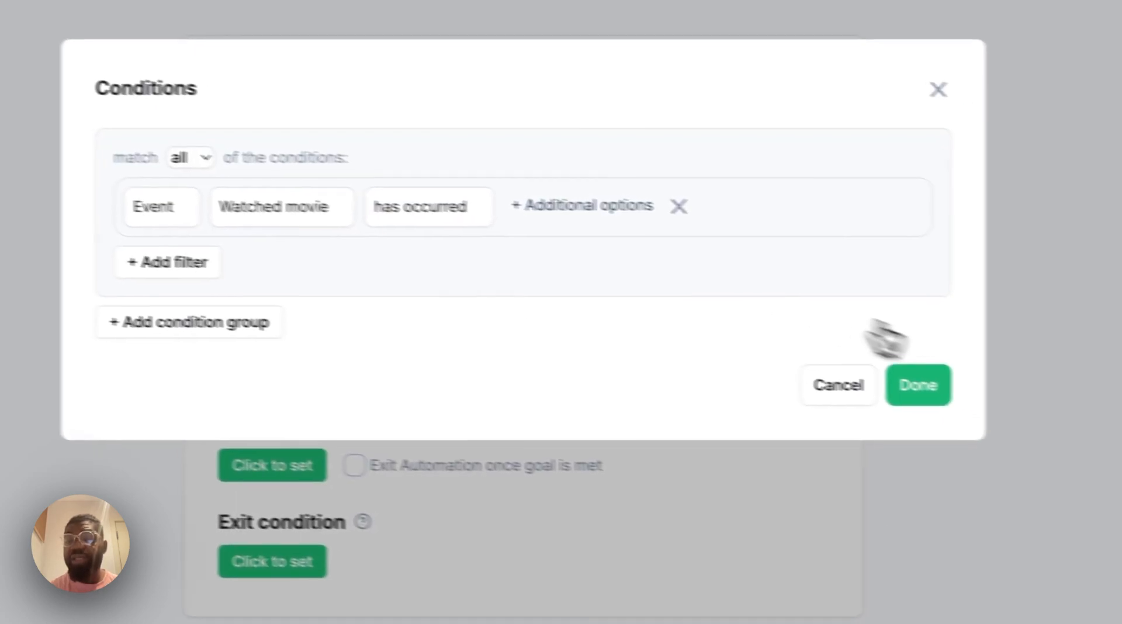
pyautogui.click(992, 396)
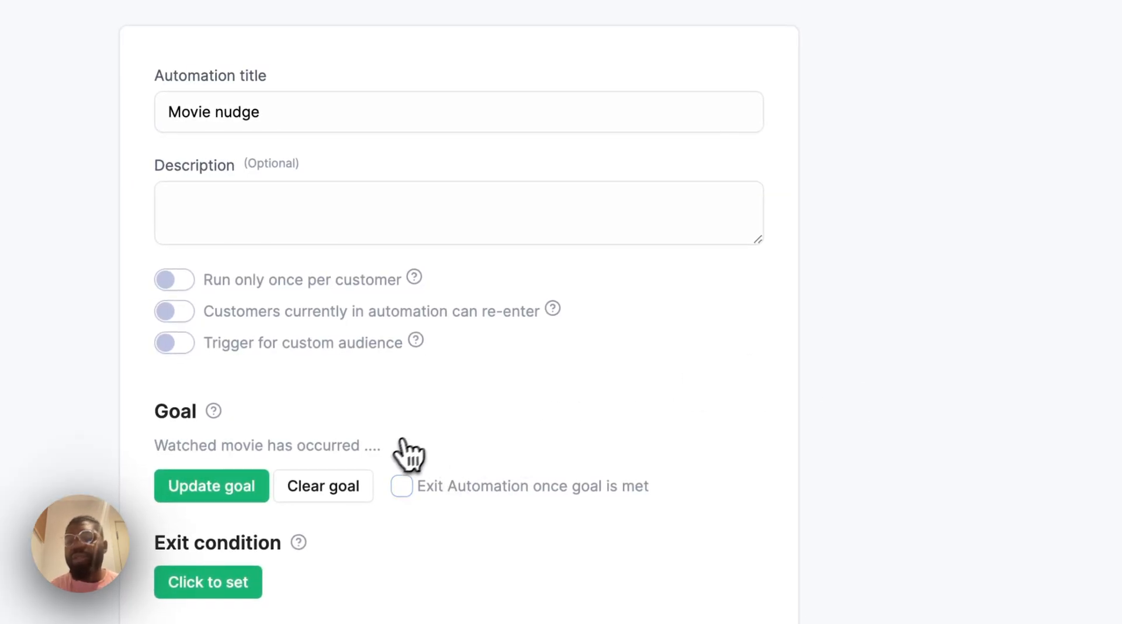
pyautogui.click(403, 490)
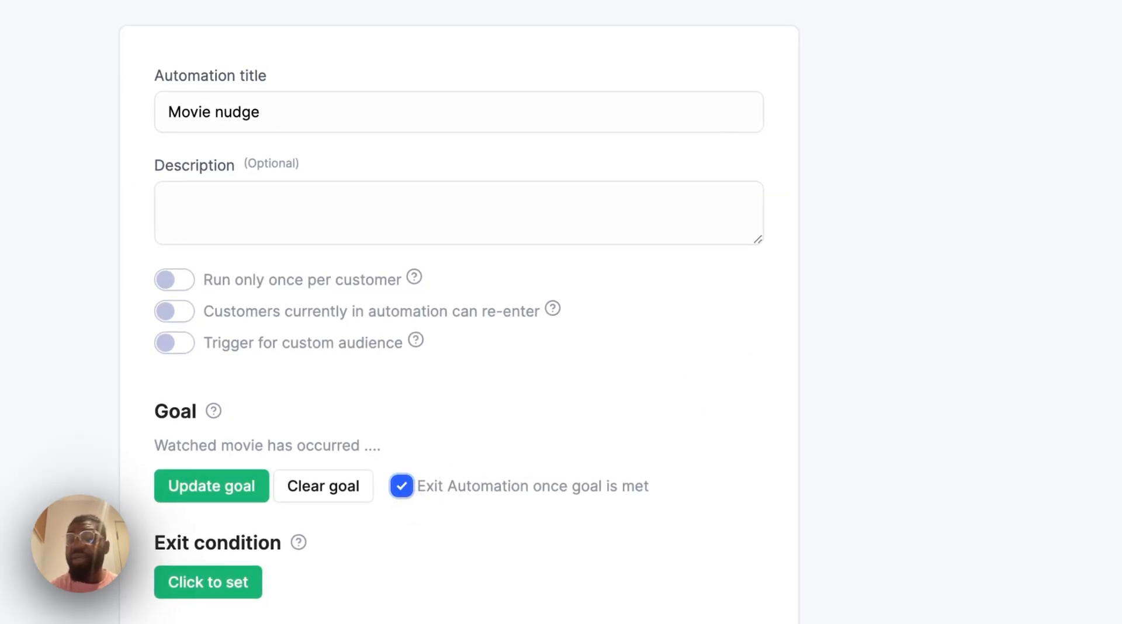
# Step: Proceed to the automation's flow and add a "Customer joins Segment" trigger for the segment "Yet to watch a movie"
pyautogui.click(1064, 105)
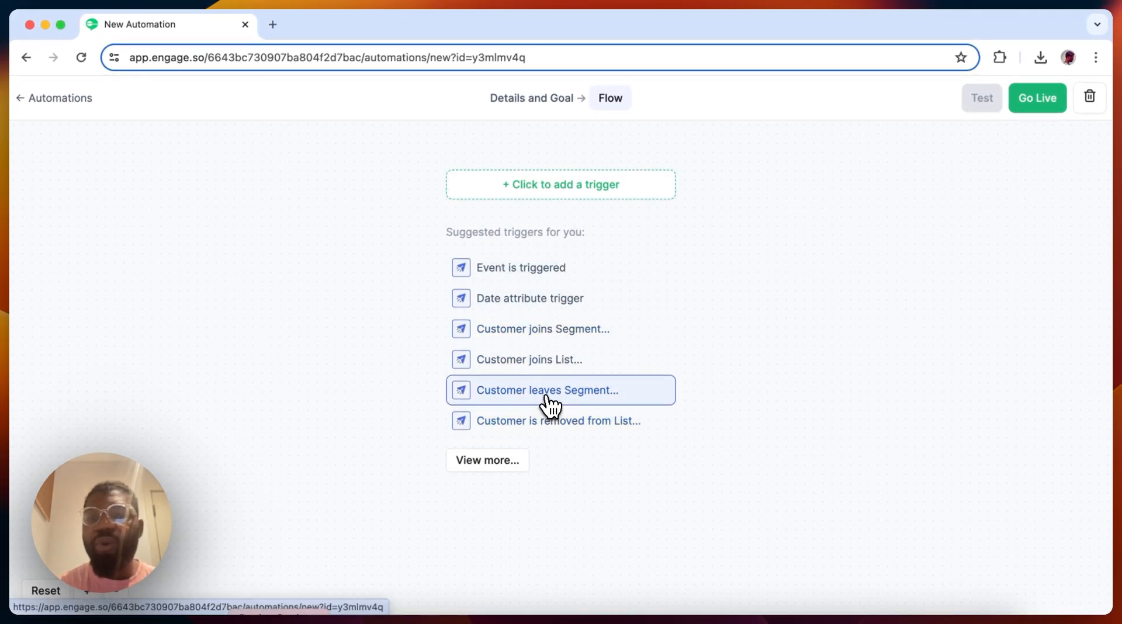
pyautogui.click(546, 338)
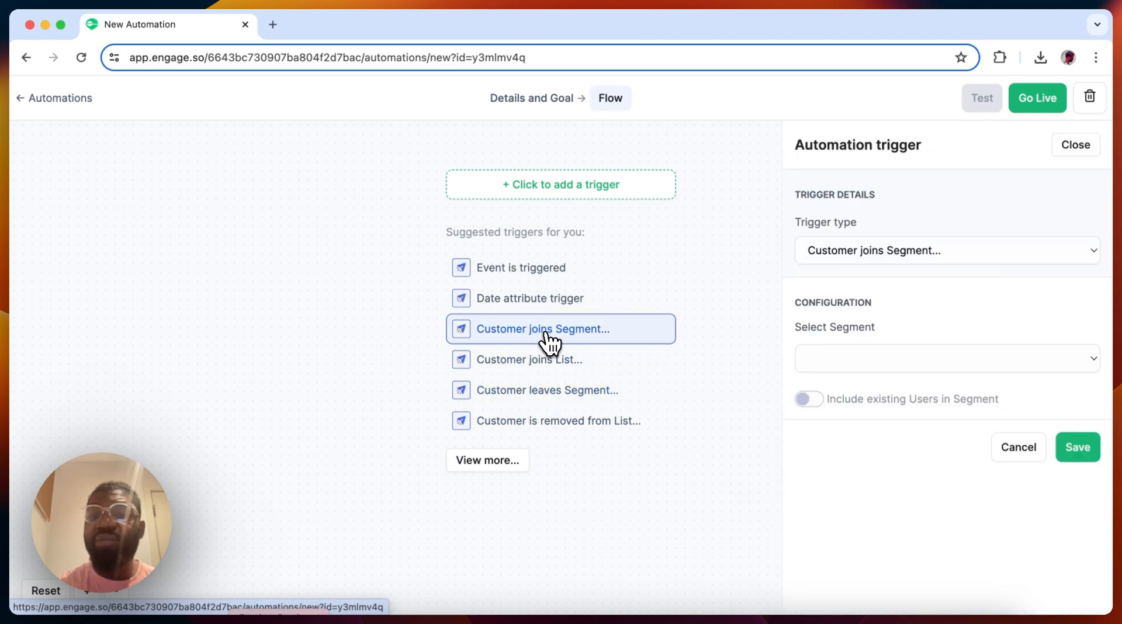
pyautogui.click(907, 250)
pyautogui.click(909, 250)
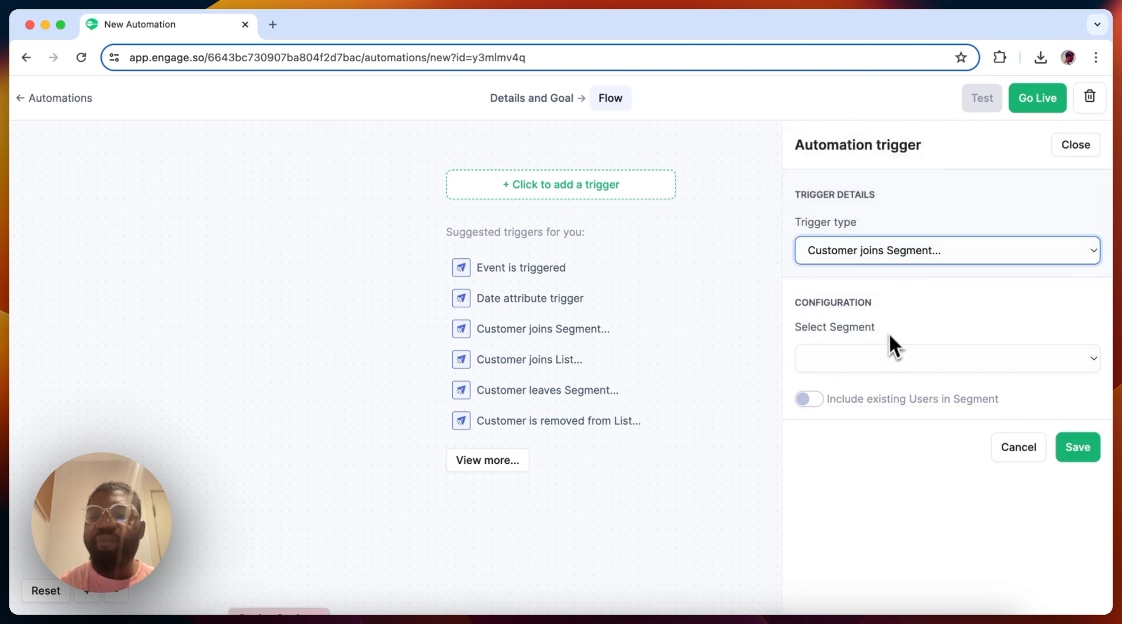
pyautogui.click(883, 356)
pyautogui.click(874, 360)
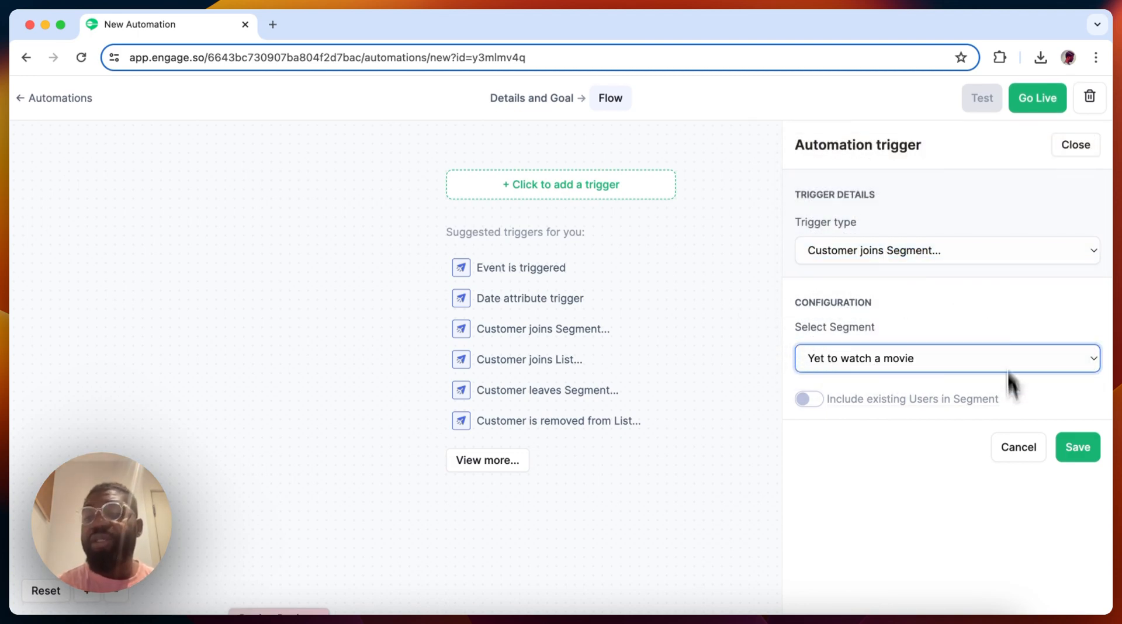
pyautogui.click(1087, 451)
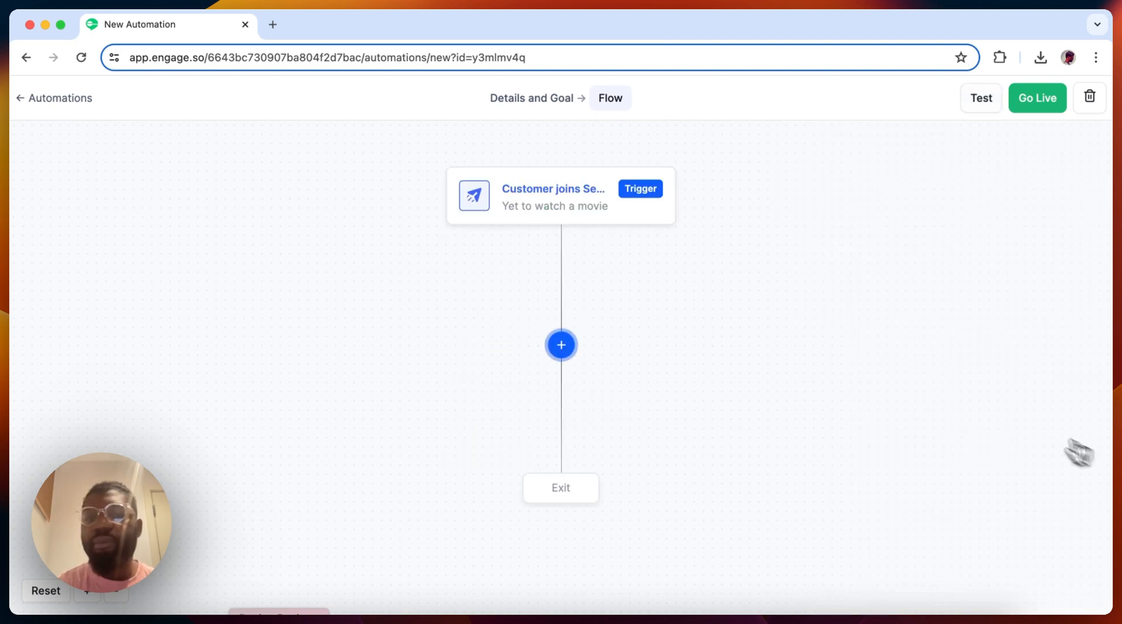
# Step: Add a Delay control of 5 minutes after the trigger
pyautogui.click(573, 349)
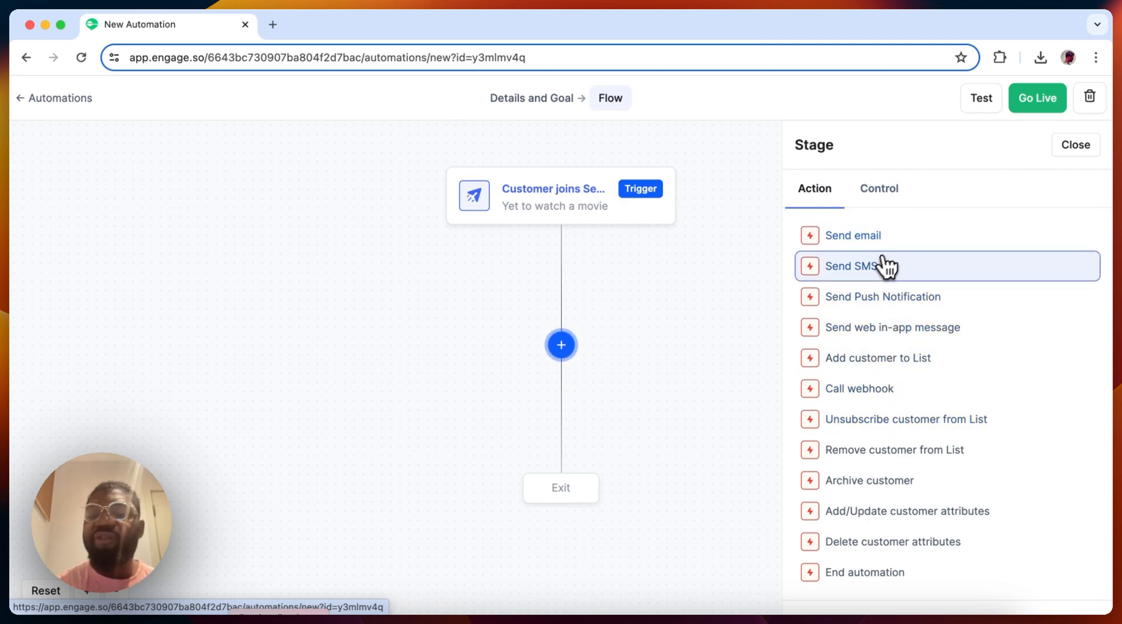
pyautogui.click(879, 188)
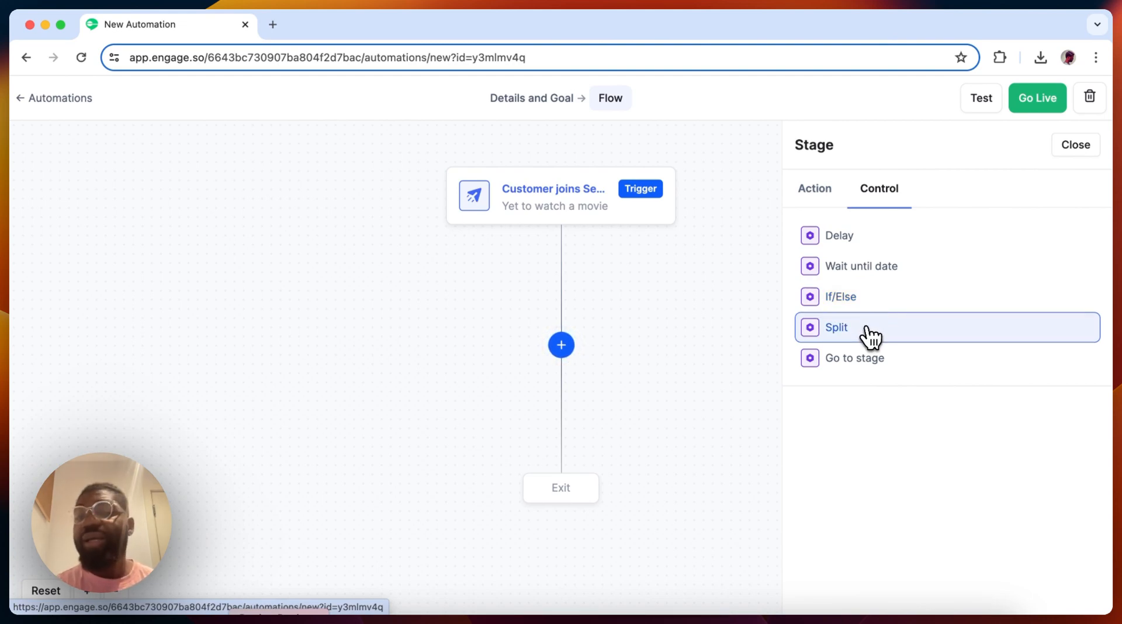
pyautogui.click(839, 235)
pyautogui.click(833, 379)
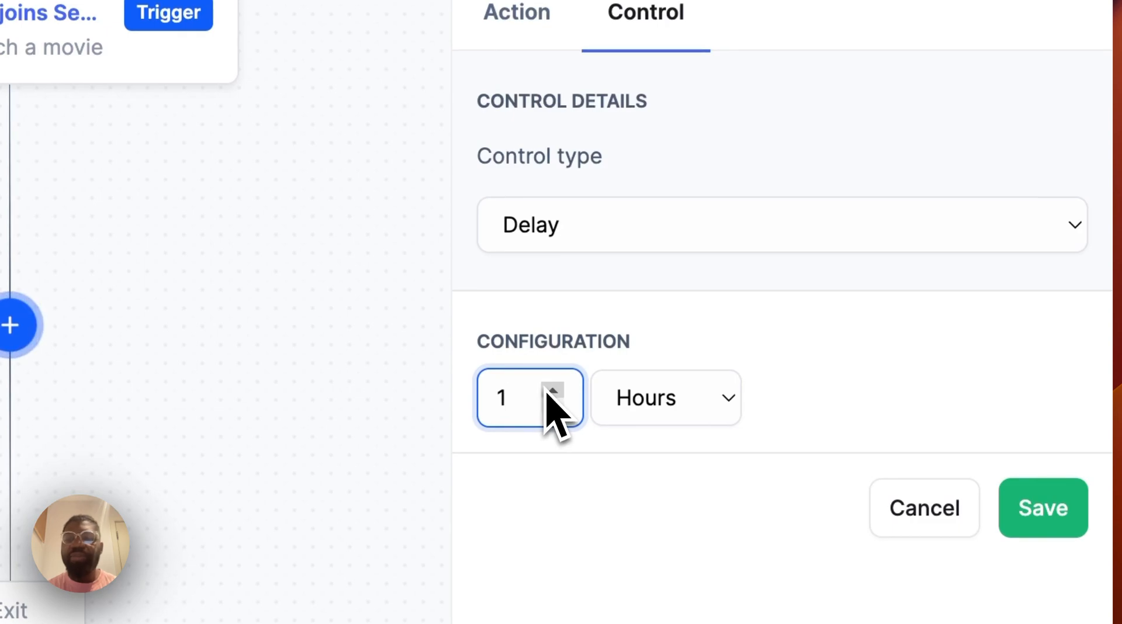
pyautogui.click(552, 390)
pyautogui.click(552, 390)
pyautogui.click(552, 390)
pyautogui.click(552, 390)
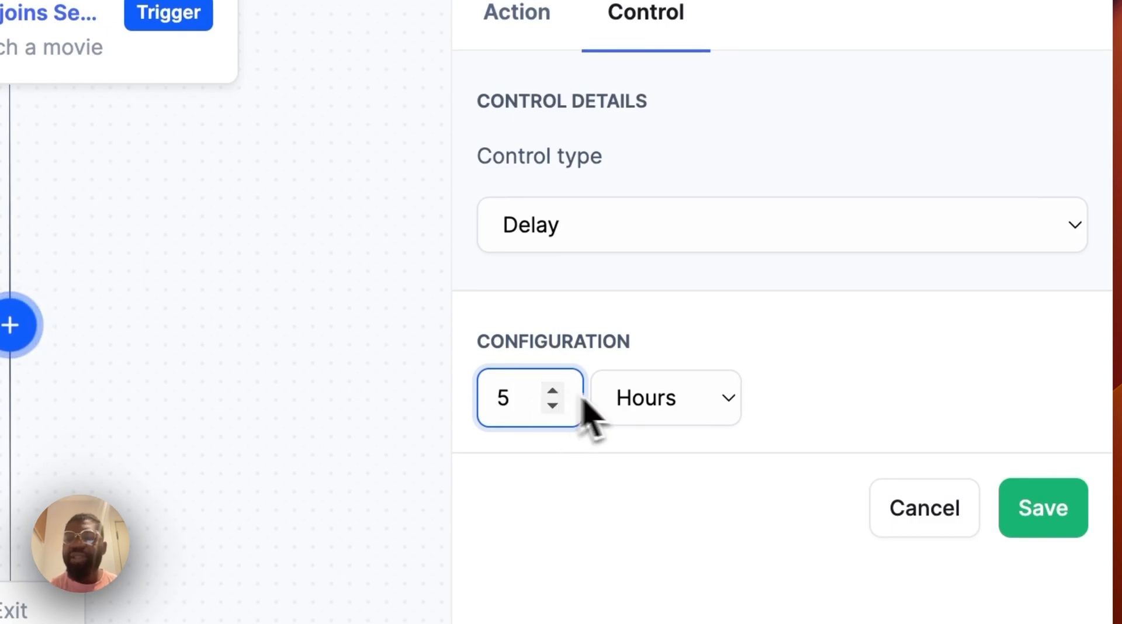
pyautogui.click(643, 409)
pyautogui.click(661, 365)
pyautogui.click(1040, 506)
# Step: Add a Send email action to the automation's flow with the subject "Here are some movies we think you will like"
pyautogui.click(284, 461)
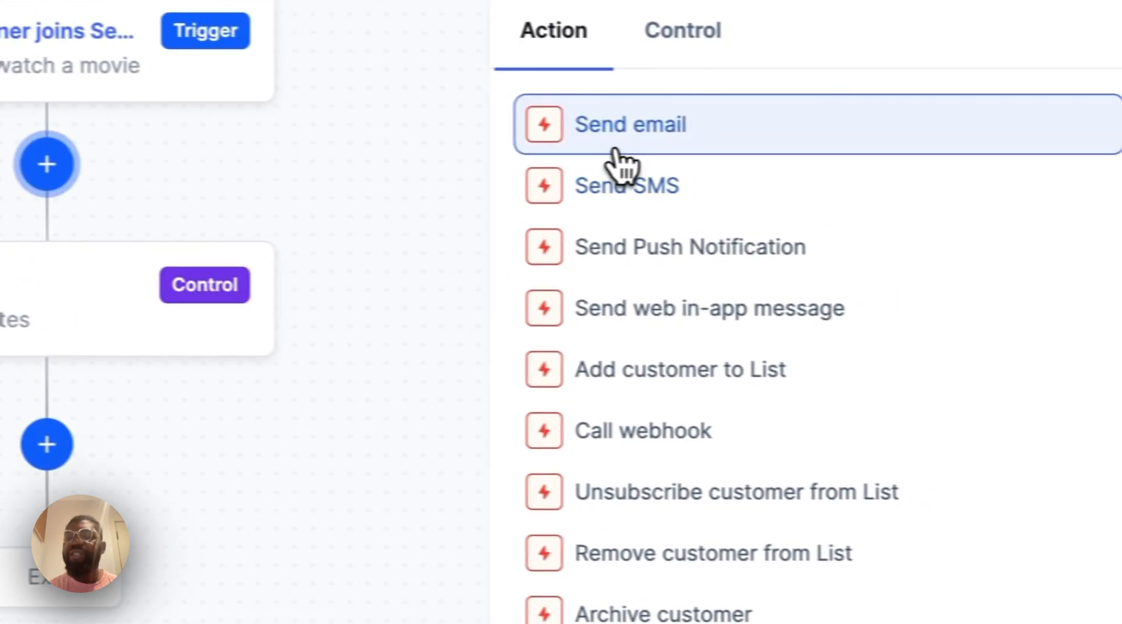
pyautogui.click(870, 155)
pyautogui.click(872, 491)
pyautogui.write('Hey, we')
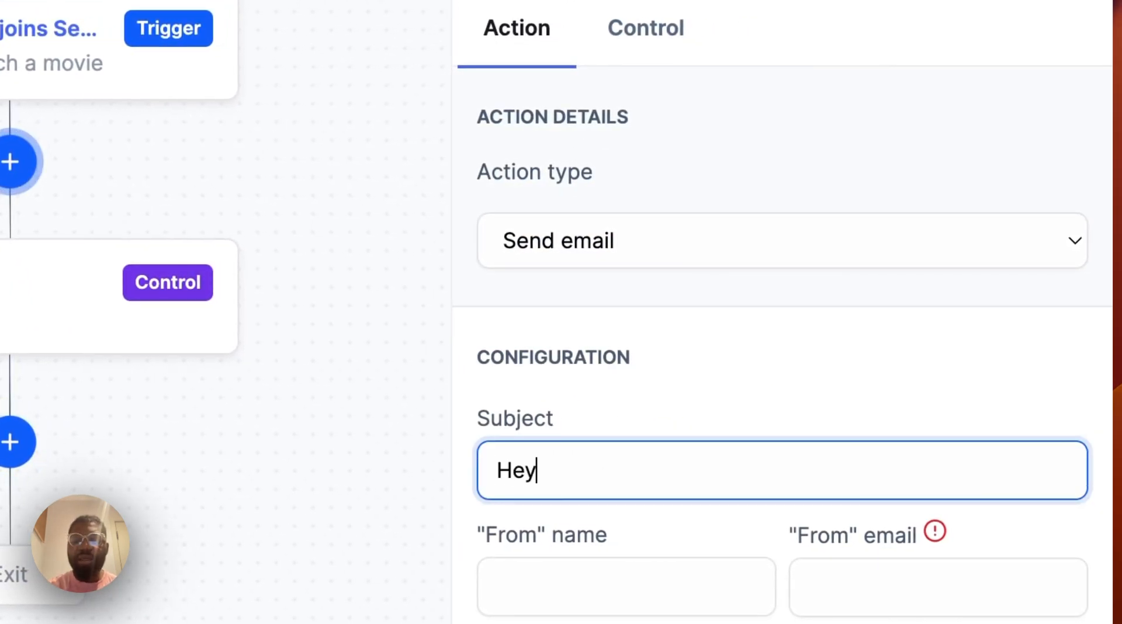
pyautogui.hotkey('ctrl', 'a')
pyautogui.write('Mo')
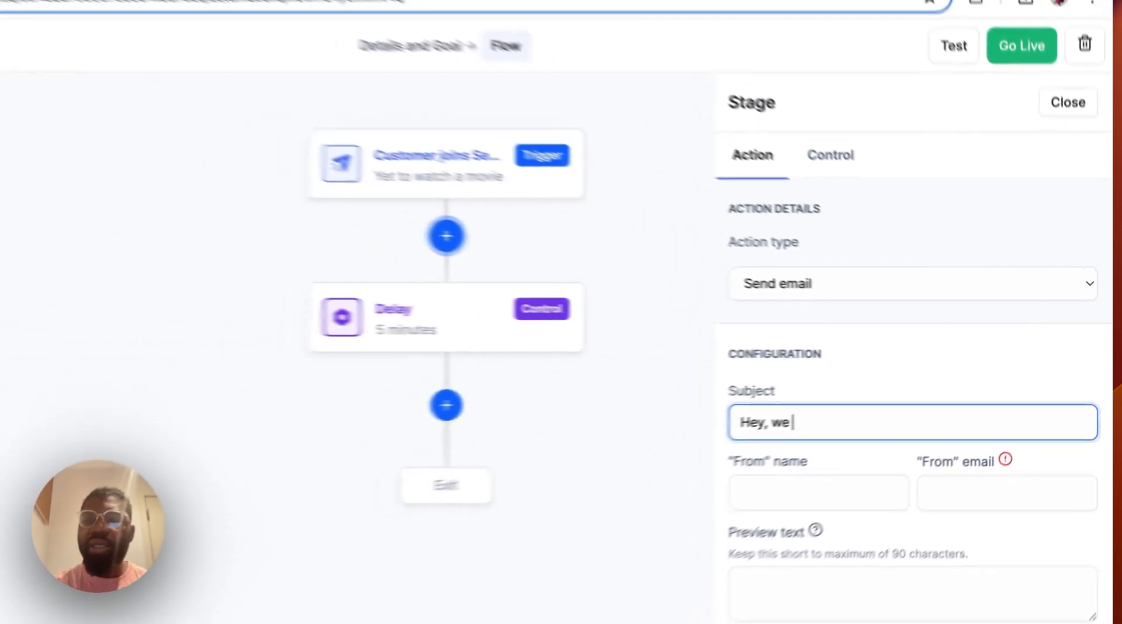
pyautogui.press('BackSpace')
pyautogui.press('BackSpace')
pyautogui.write('He')
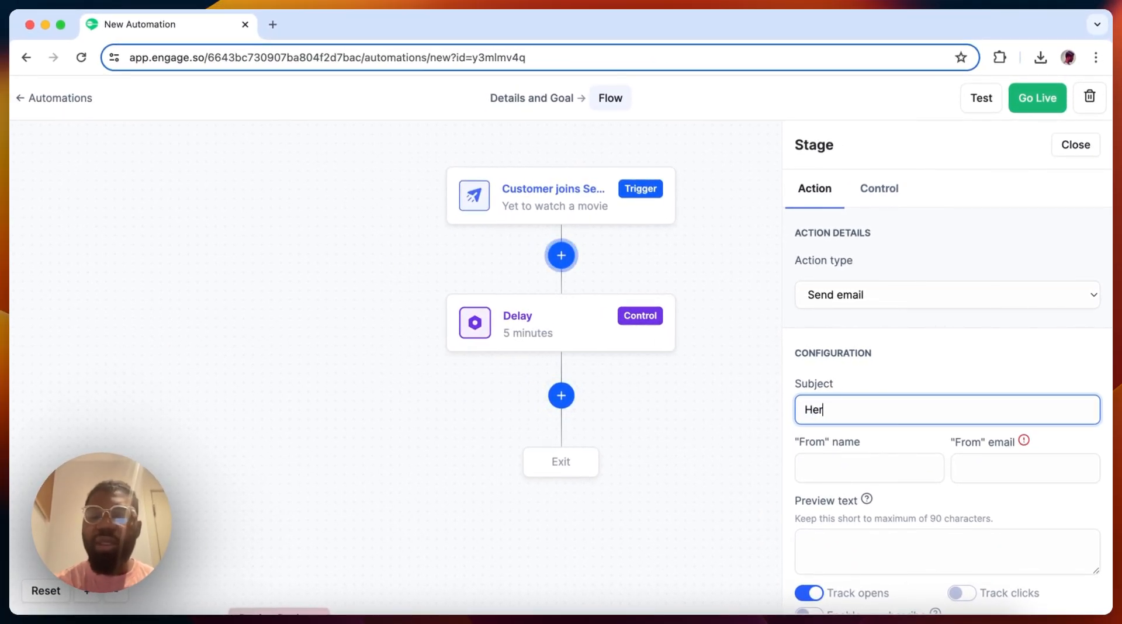
pyautogui.write('re are some movies we thinkg')
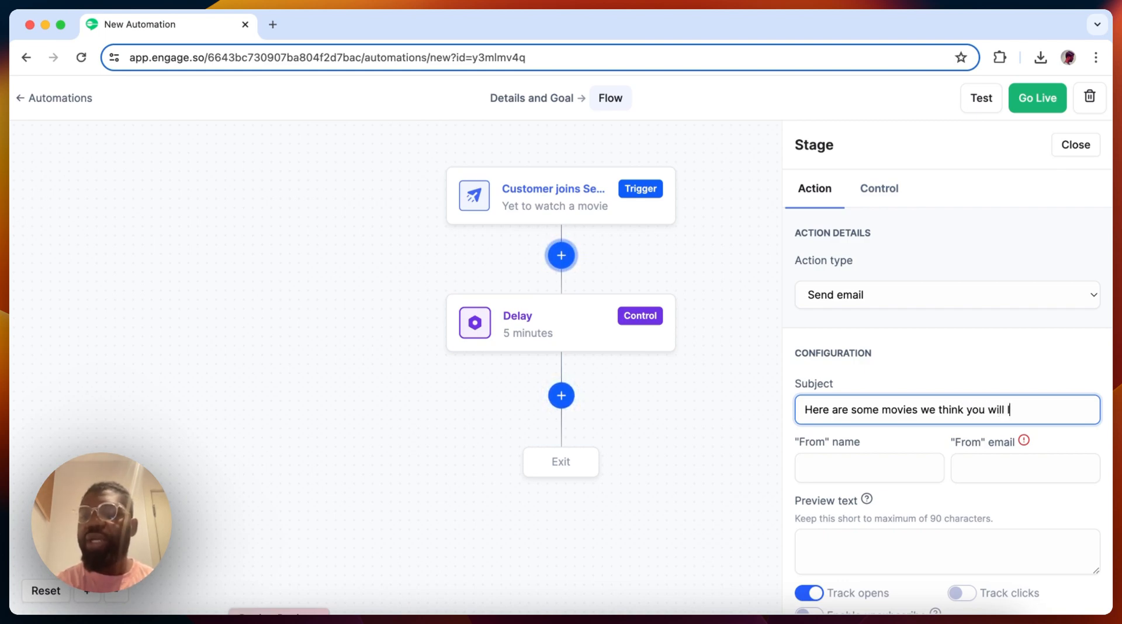
pyautogui.scroll(-5, 854, 450)
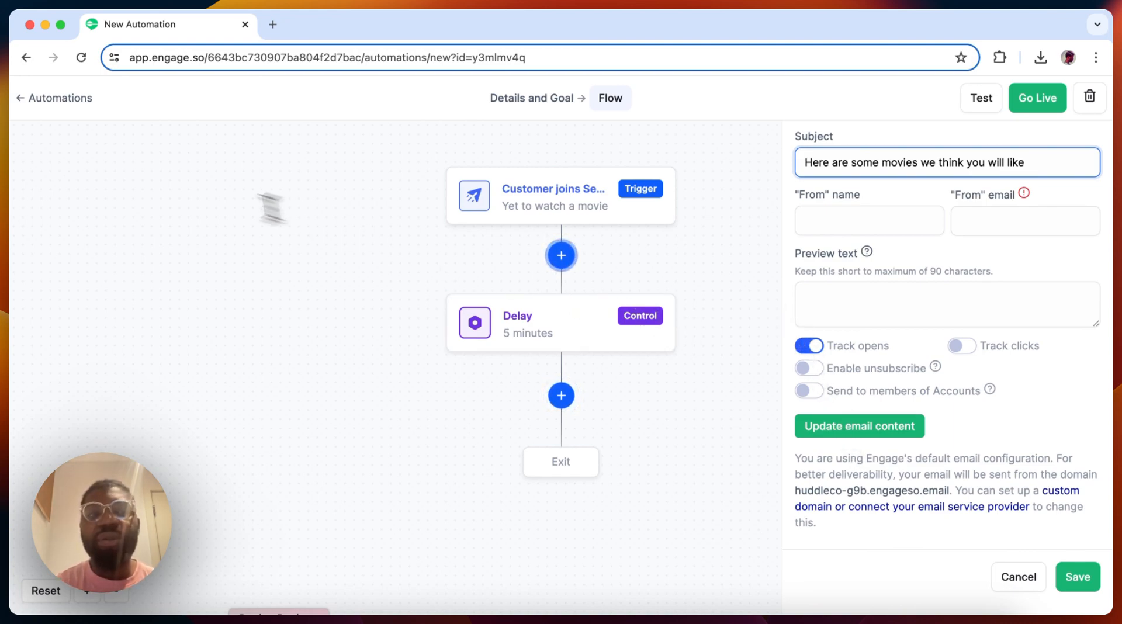
# Step: Leave the automation editor and view the Transactional messaging and Support tools pages, returning to the automations list after each
pyautogui.click(69, 99)
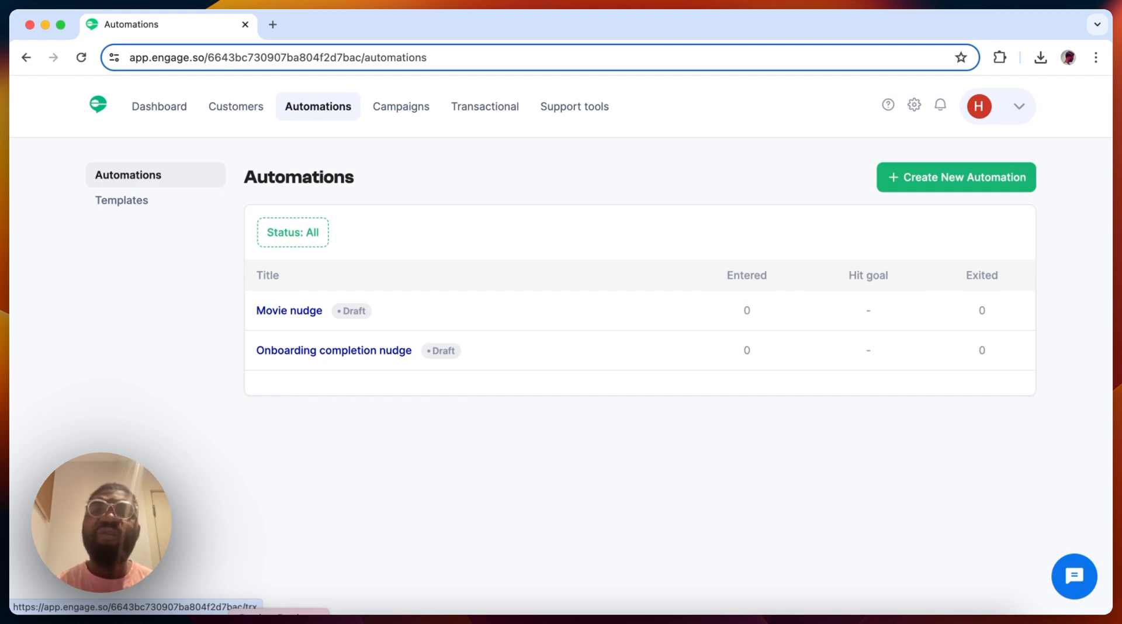
pyautogui.click(484, 106)
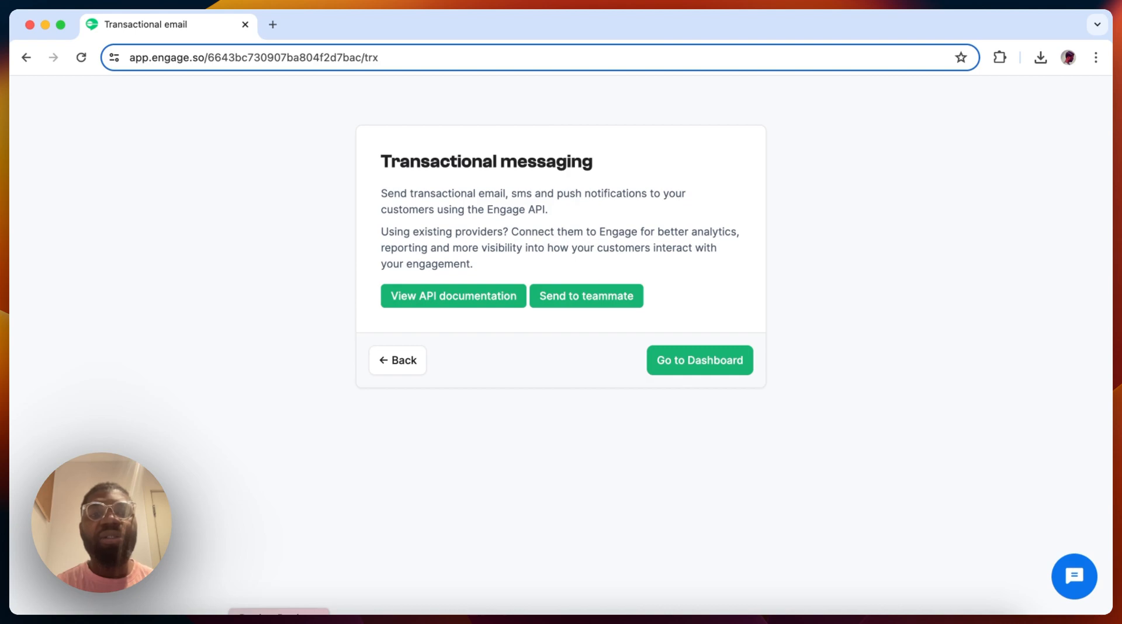
pyautogui.hscroll(-5, 507, 130)
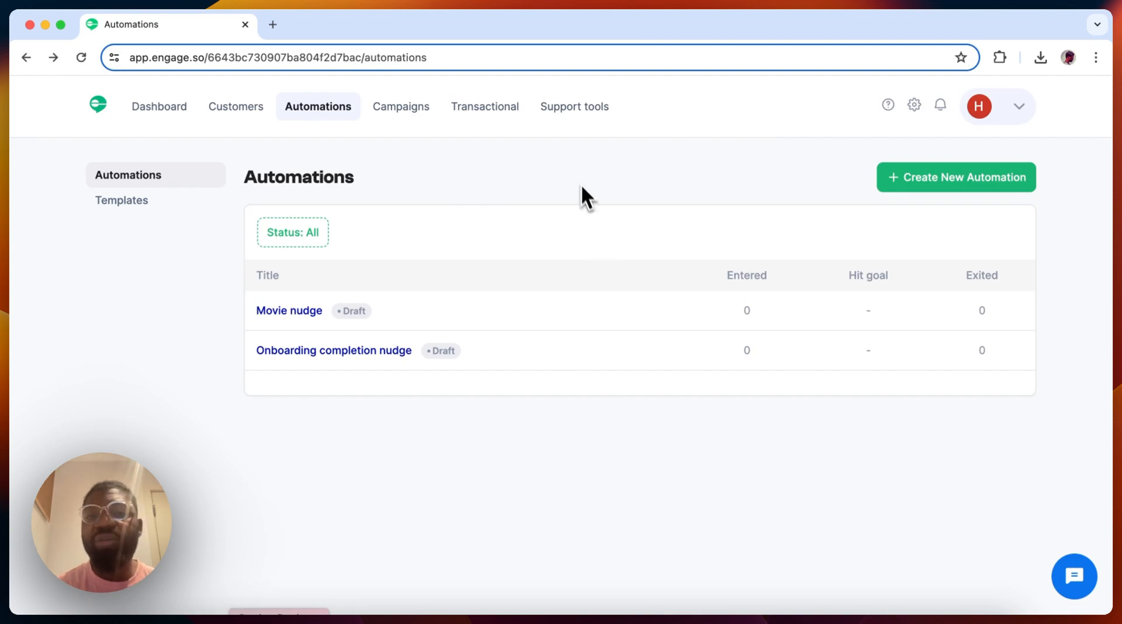
pyautogui.click(576, 108)
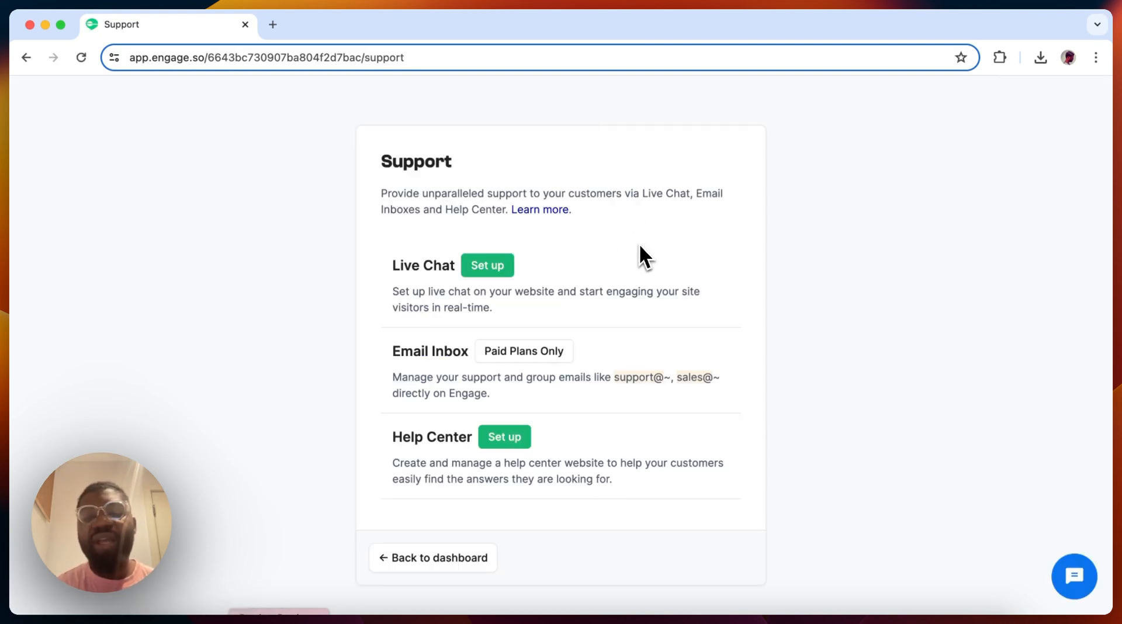
pyautogui.hscroll(-5, 665, 322)
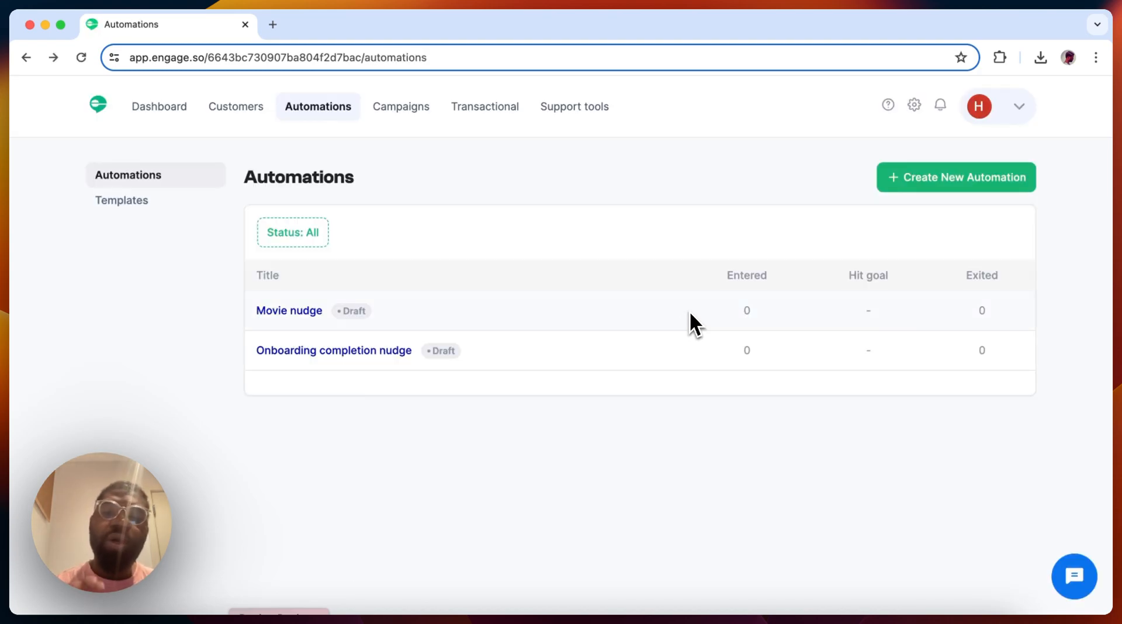